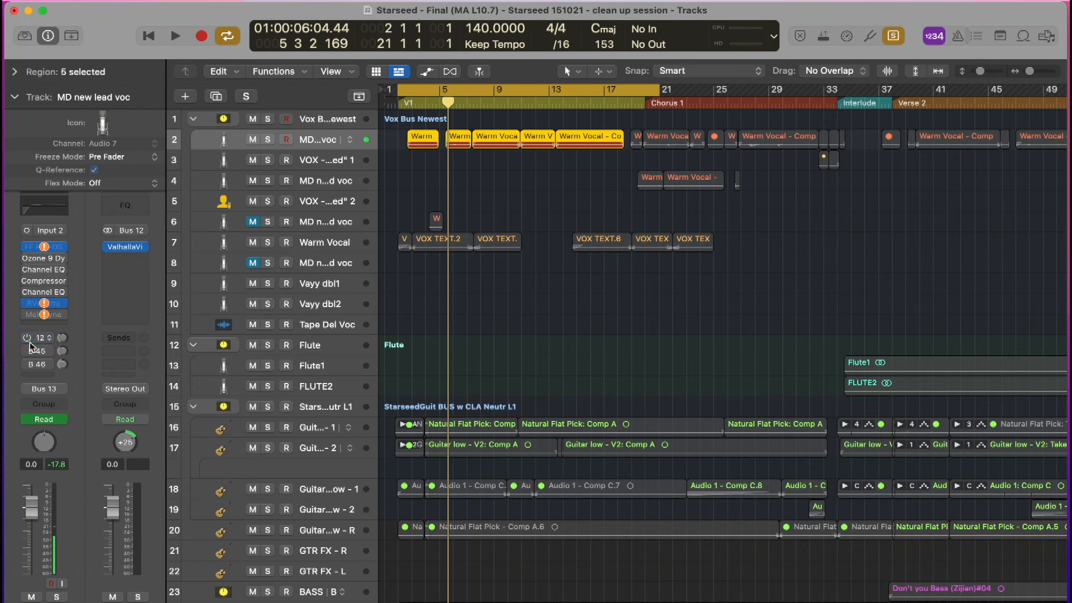
Turn on the lead vocal's Bus 12 send, play the vocal through it and check the bus's ValhallaVintageVerb settings.
{"action": "key", "text": "space"}
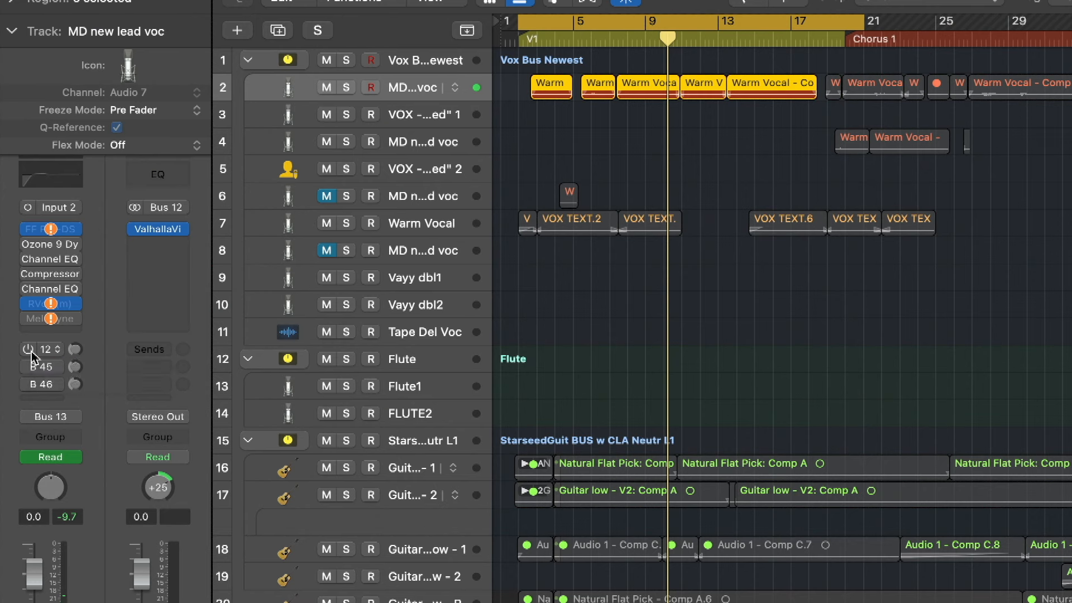
{"action": "key", "text": "space"}
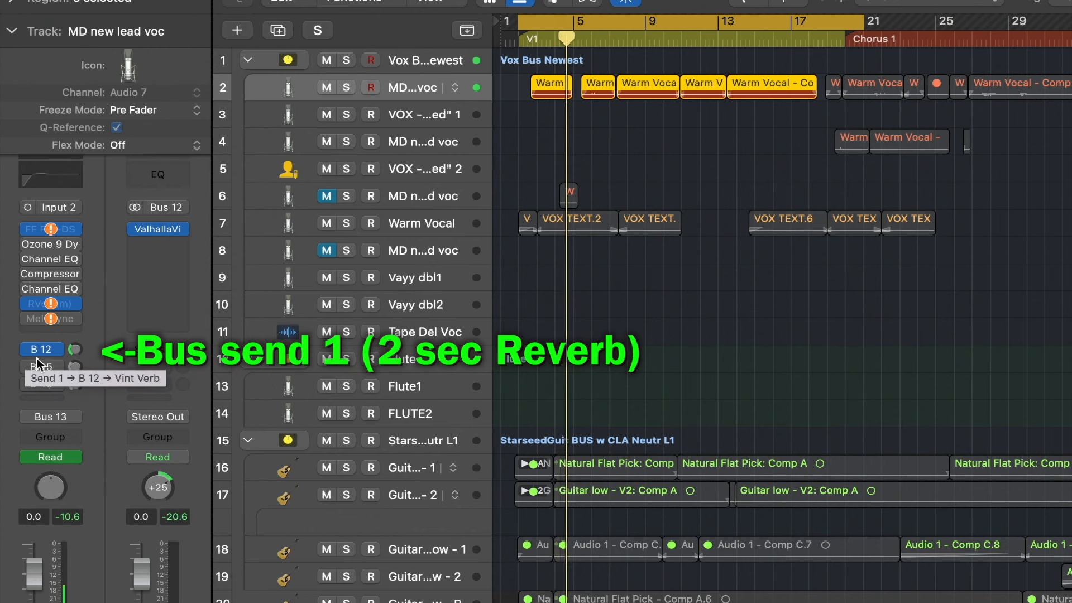
{"action": "left_click", "coordinate": [167, 230]}
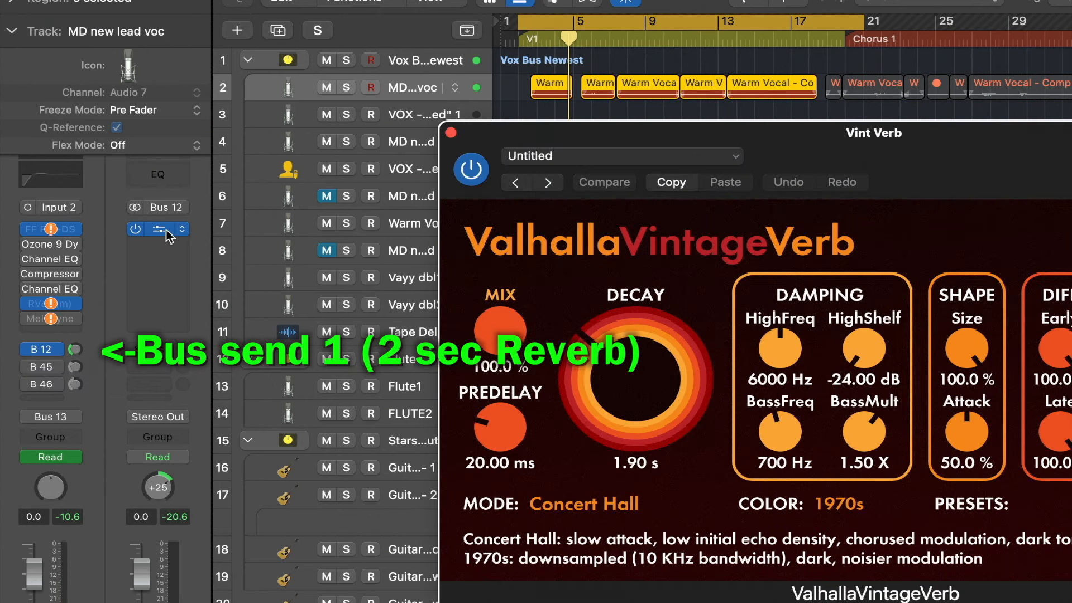
{"action": "left_click", "coordinate": [450, 133]}
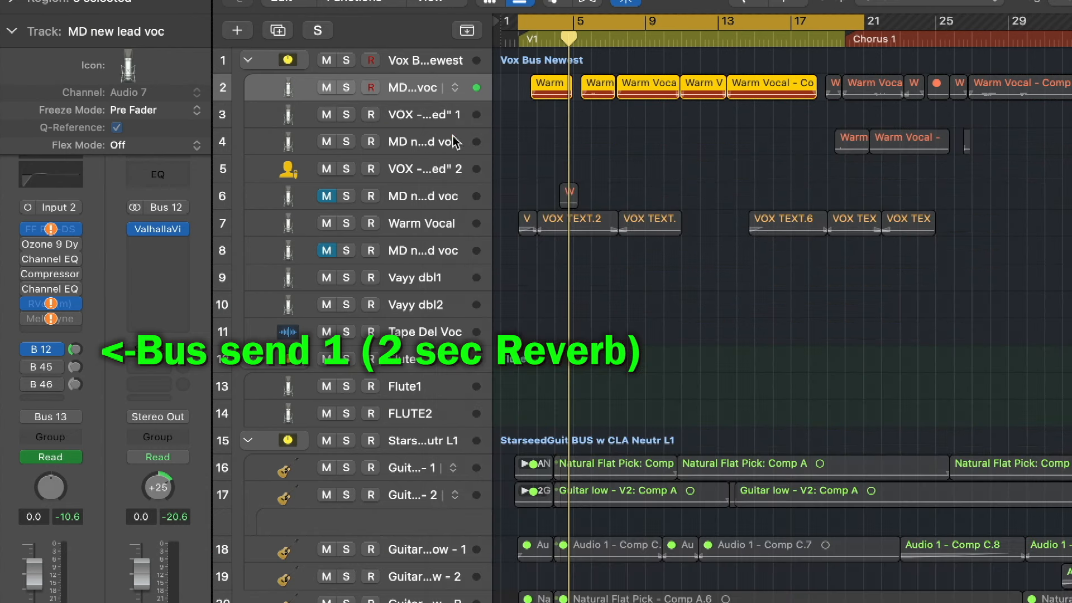
Turn on the lead vocal's Bus 45 send, play the vocal and set the Bus 45 fader to about 1.2 dB.
{"action": "left_click", "coordinate": [27, 369]}
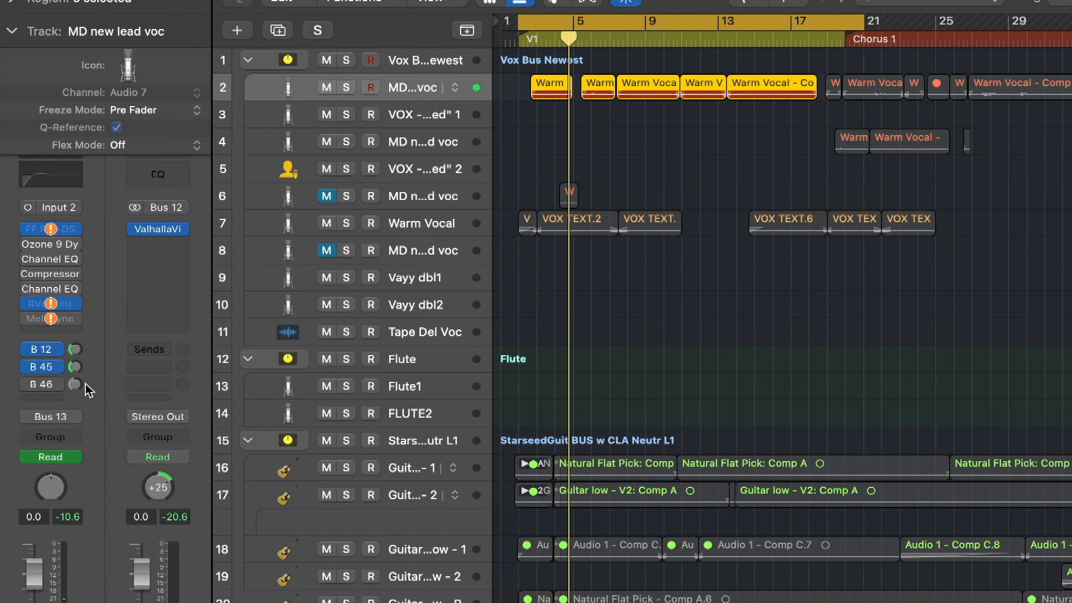
{"action": "left_click", "coordinate": [41, 366]}
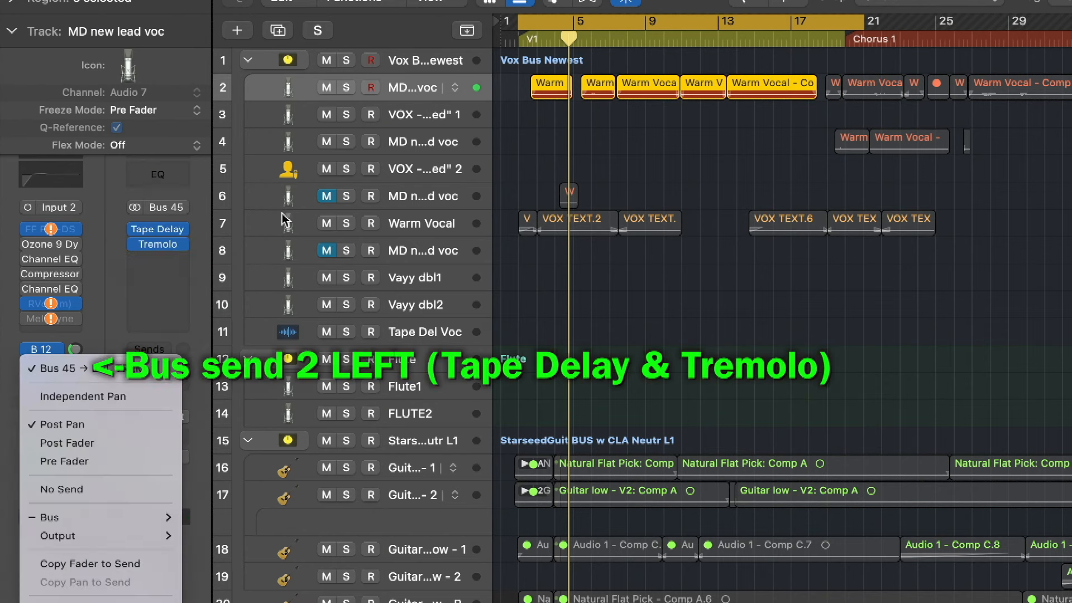
{"action": "left_click", "coordinate": [190, 276]}
{"action": "key", "text": "space"}
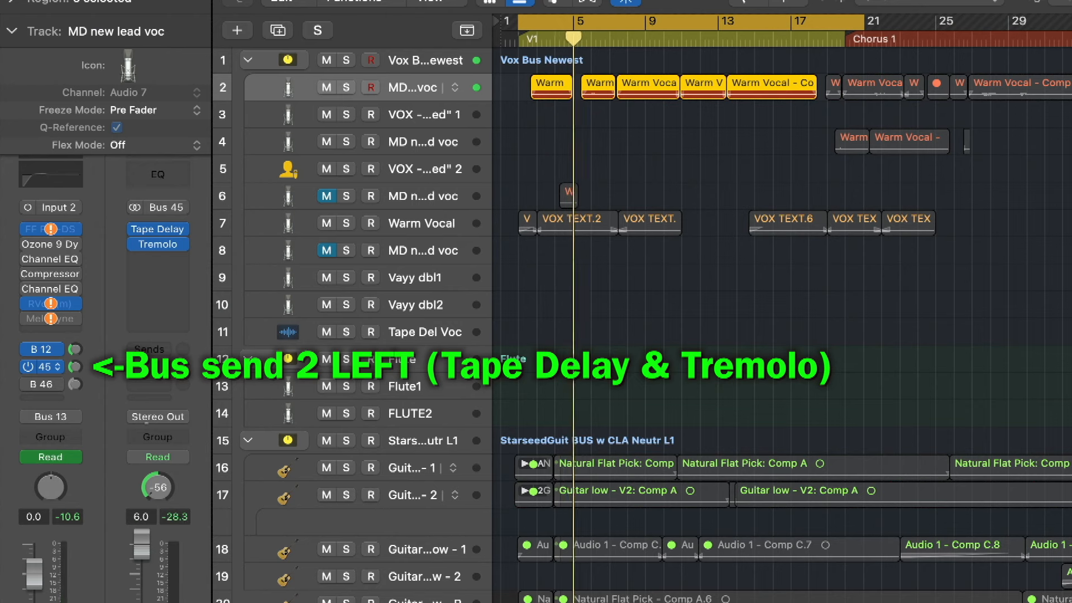
{"action": "left_click_drag", "start_coordinate": [141, 538], "coordinate": [142, 564]}
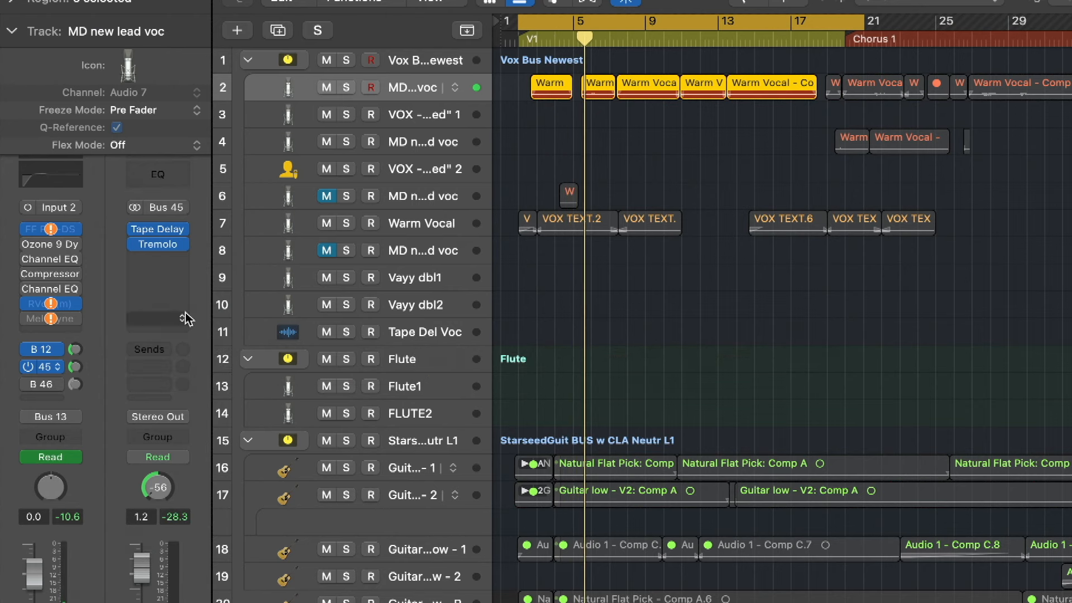
Turn on the lead vocal's Bus 46 send and play the vocal through its Space Designer reverb.
{"action": "left_click", "coordinate": [53, 389]}
{"action": "left_click", "coordinate": [157, 308]}
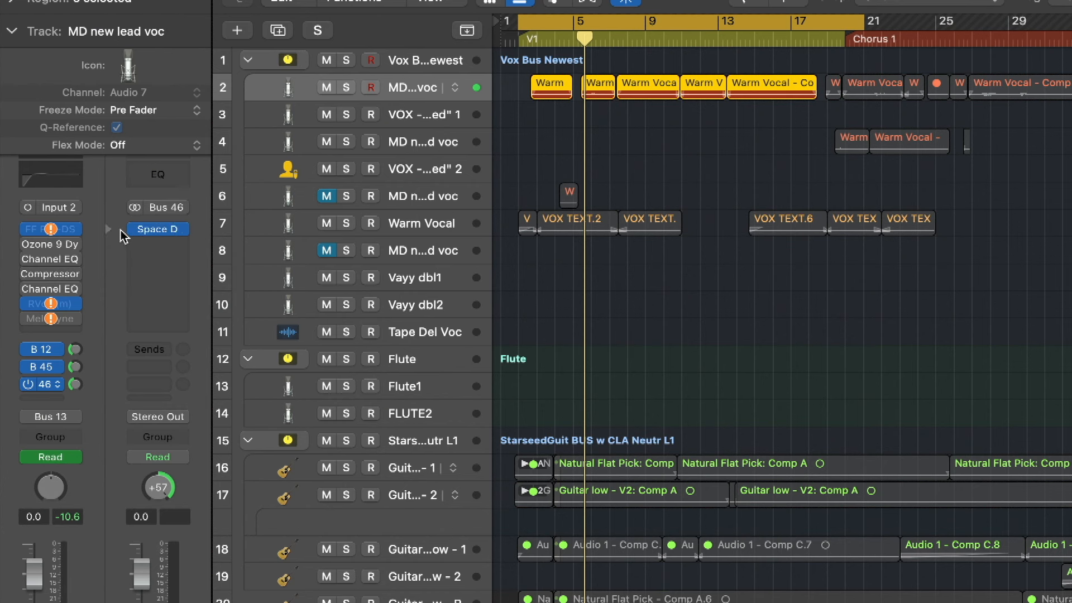
{"action": "key", "text": "space"}
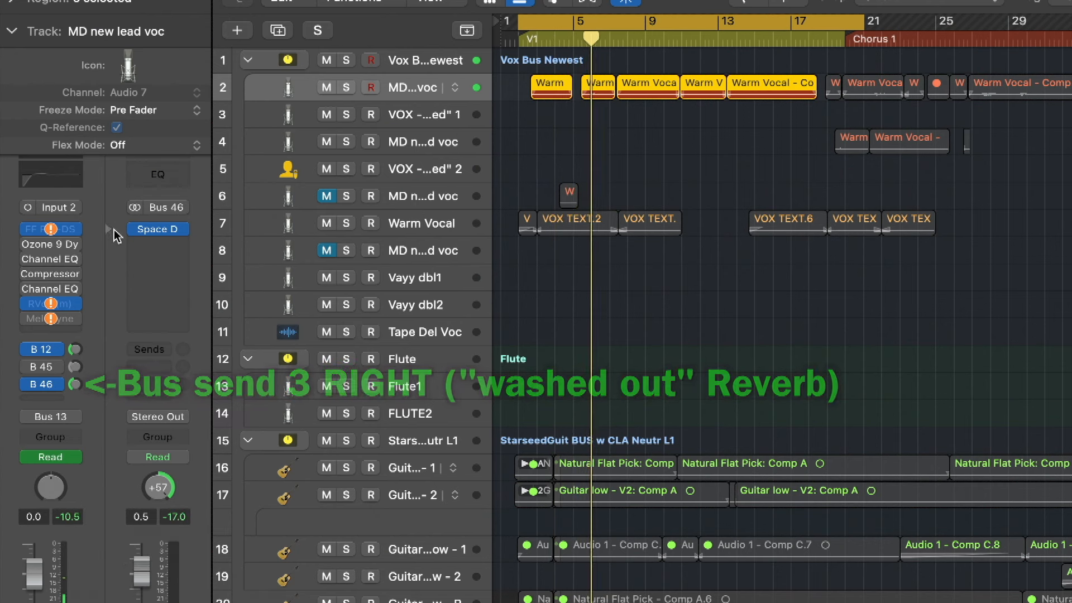
Browse the Space Designer presets in the Library under Warped Effects, Warped Spaces.
{"action": "key", "text": "y"}
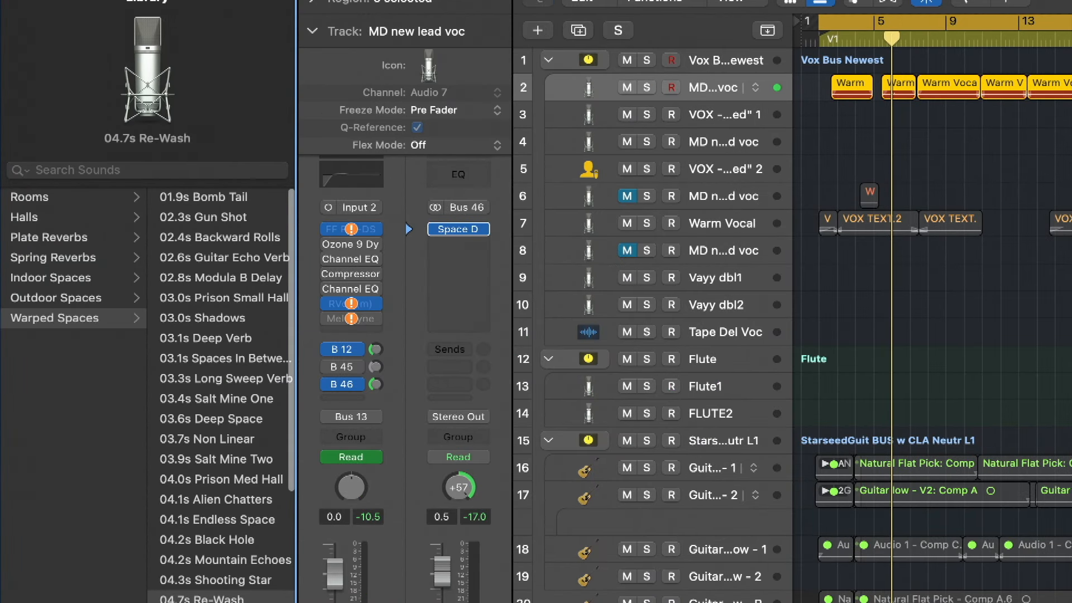
{"action": "left_click", "coordinate": [86, 321]}
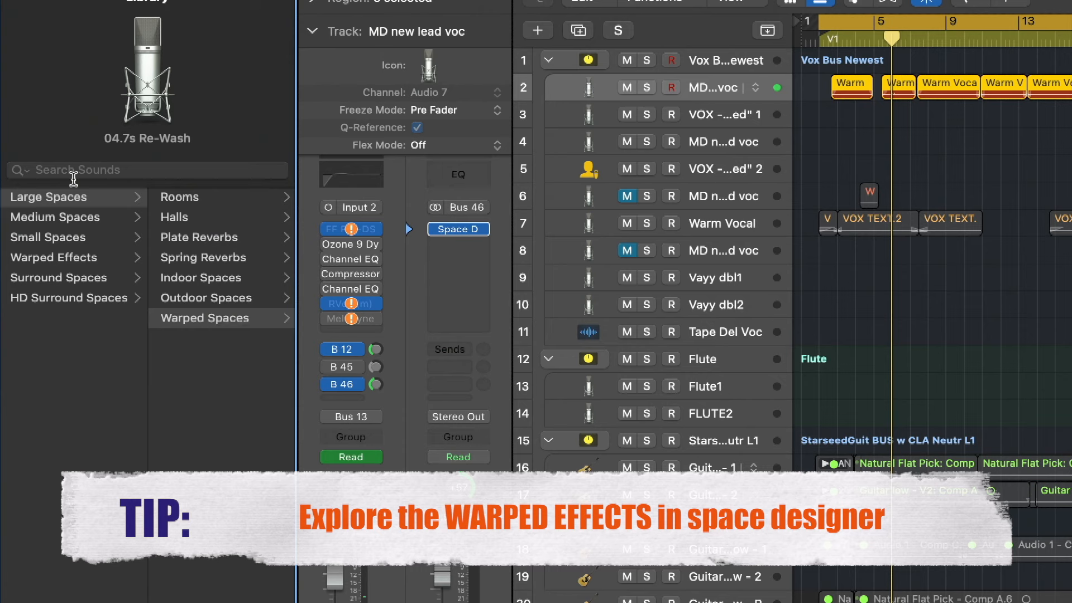
{"action": "left_click", "coordinate": [188, 322]}
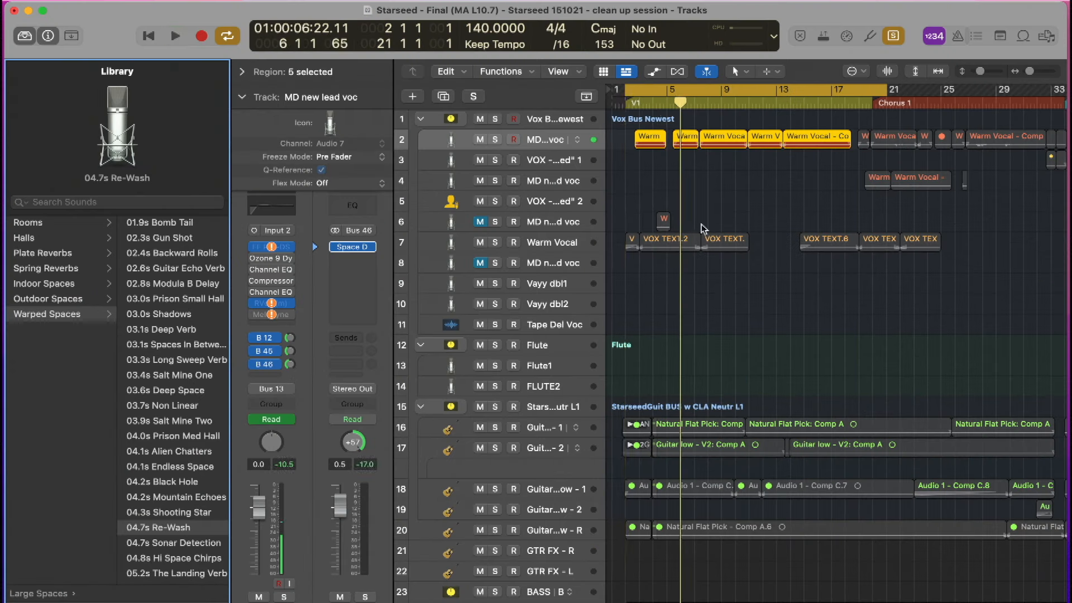
Play the verse with all three sends on and lower the Bus 46 fader to -3.8 dB.
{"action": "left_click", "coordinate": [844, 29]}
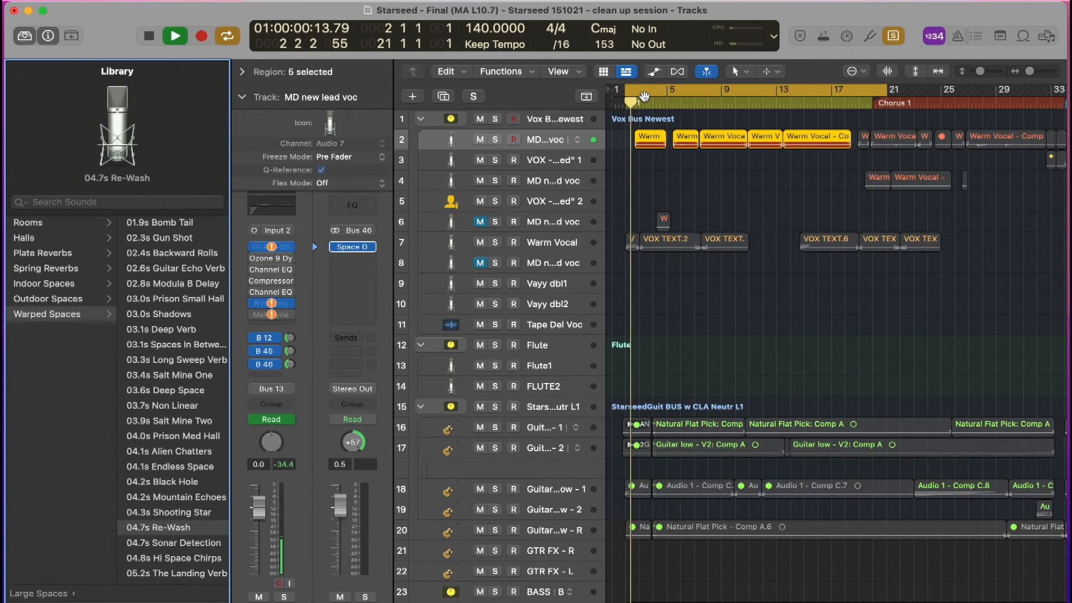
{"action": "left_click_drag", "start_coordinate": [344, 517], "coordinate": [345, 520]}
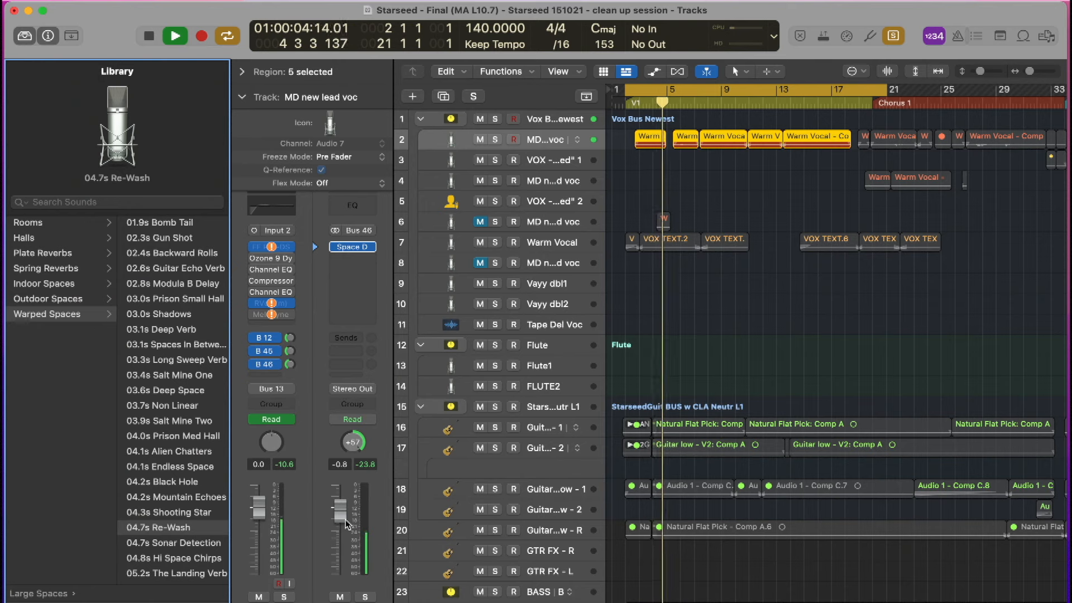
{"action": "left_click_drag", "start_coordinate": [346, 523], "coordinate": [346, 537]}
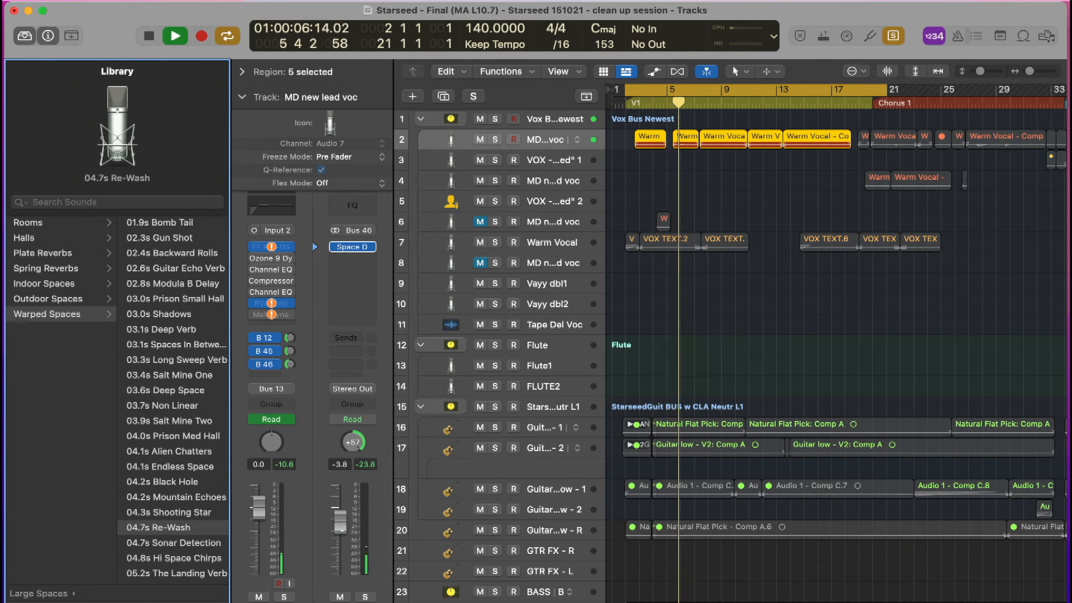
{"action": "key", "text": "space"}
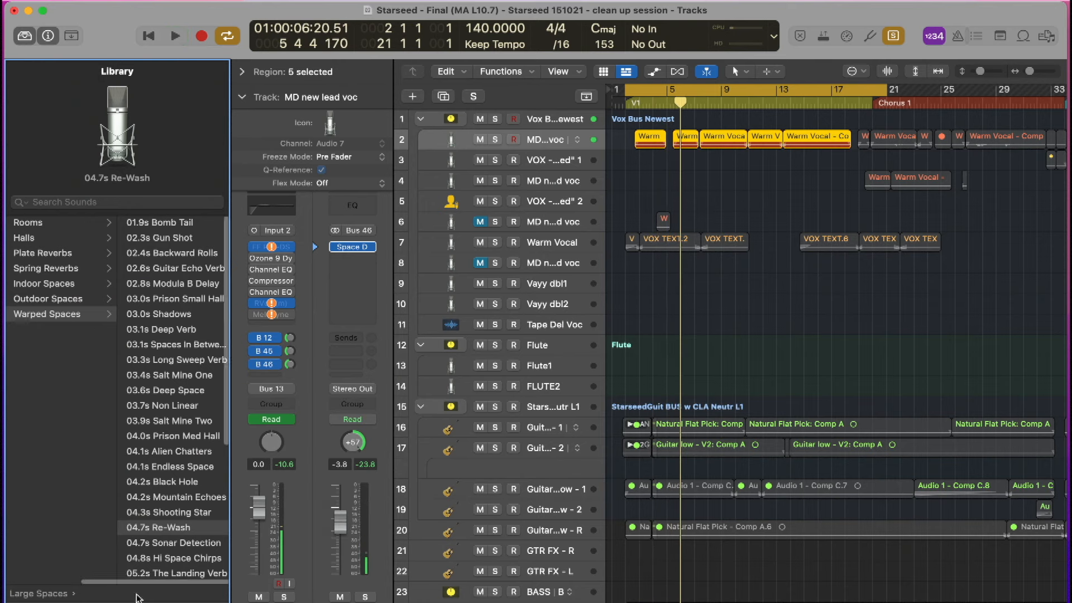
Bring up the Bus 45 return channel and lower its fader to -2.0 dB.
{"action": "left_click", "coordinate": [273, 354]}
{"action": "left_click", "coordinate": [274, 352]}
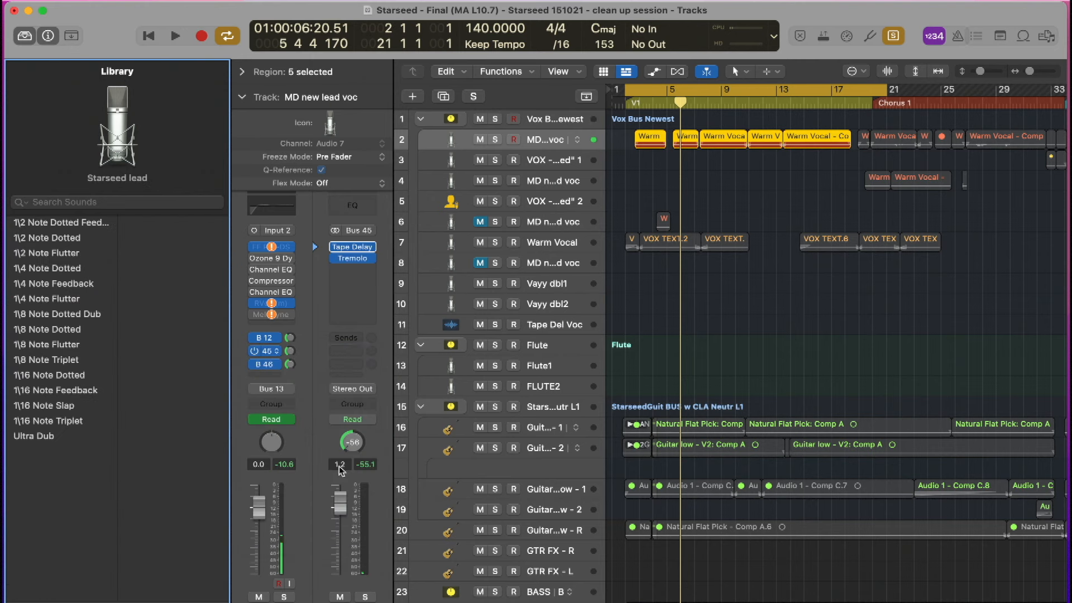
{"action": "left_click_drag", "start_coordinate": [340, 498], "coordinate": [340, 513]}
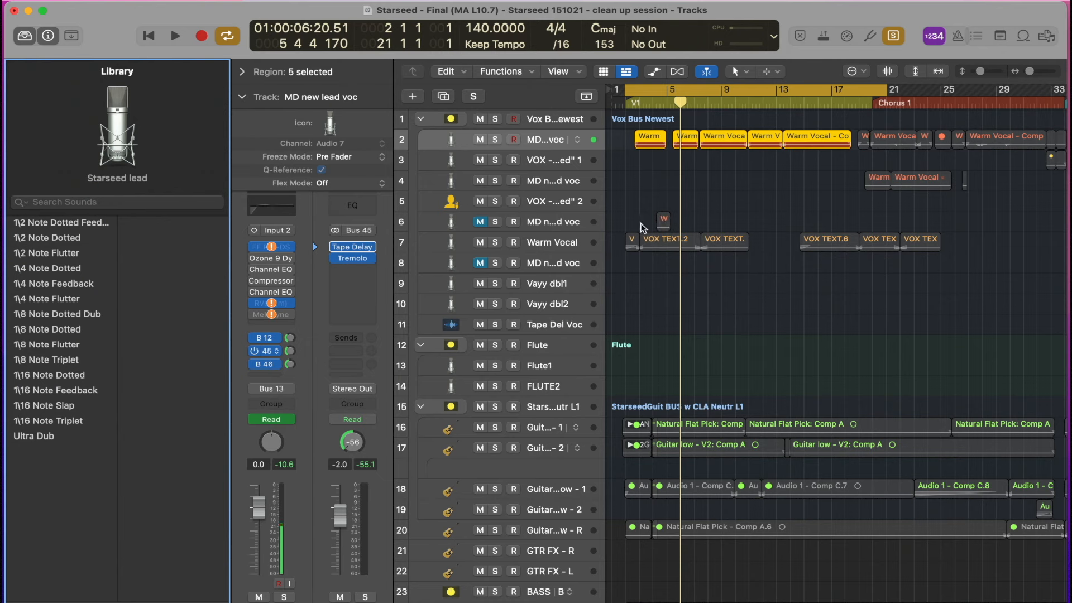
Select the VOX TEXT regions on the Warm Vocal track and set the cycle range from bar 3 to bar 13.
{"action": "left_click", "coordinate": [614, 245]}
{"action": "left_click_drag", "start_coordinate": [624, 224], "coordinate": [896, 319]}
{"action": "left_click", "coordinate": [547, 279]}
{"action": "left_click_drag", "start_coordinate": [638, 90], "coordinate": [861, 90]}
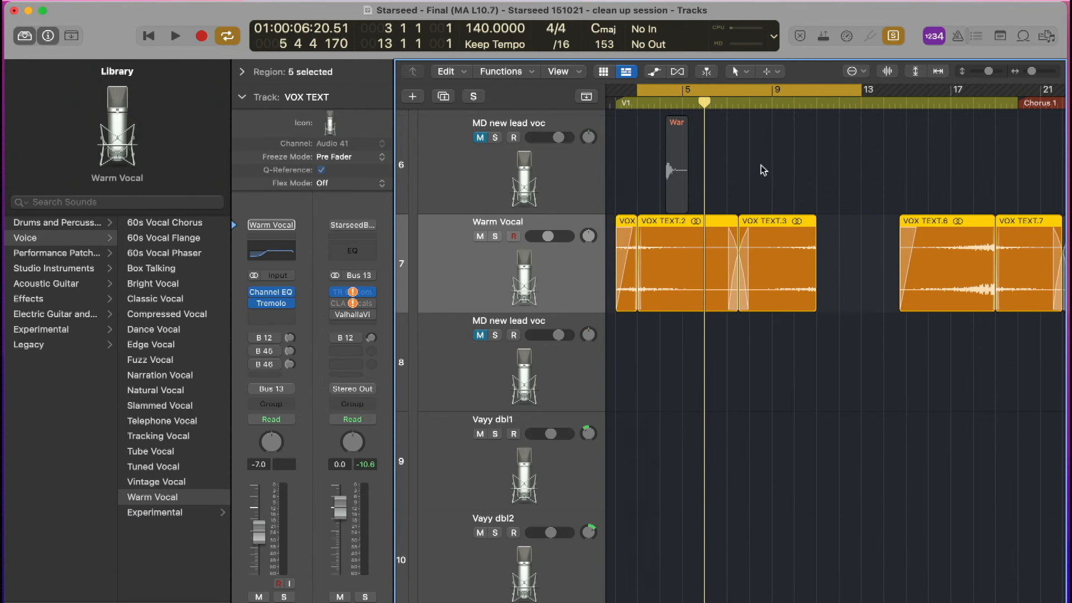
Play the first region of the track 2 lead vocal and mark out its last note just before bar 5.
{"action": "scroll", "coordinate": [762, 169], "scroll_direction": "up", "scroll_amount": 10}
{"action": "left_click", "coordinate": [666, 230]}
{"action": "key", "text": "space"}
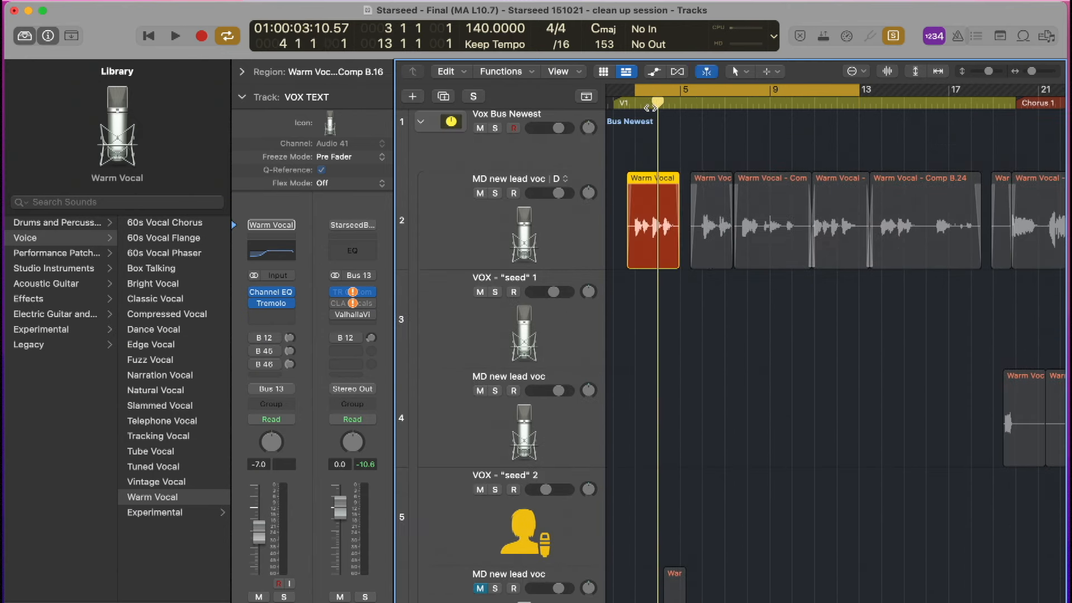
{"action": "key", "text": "space"}
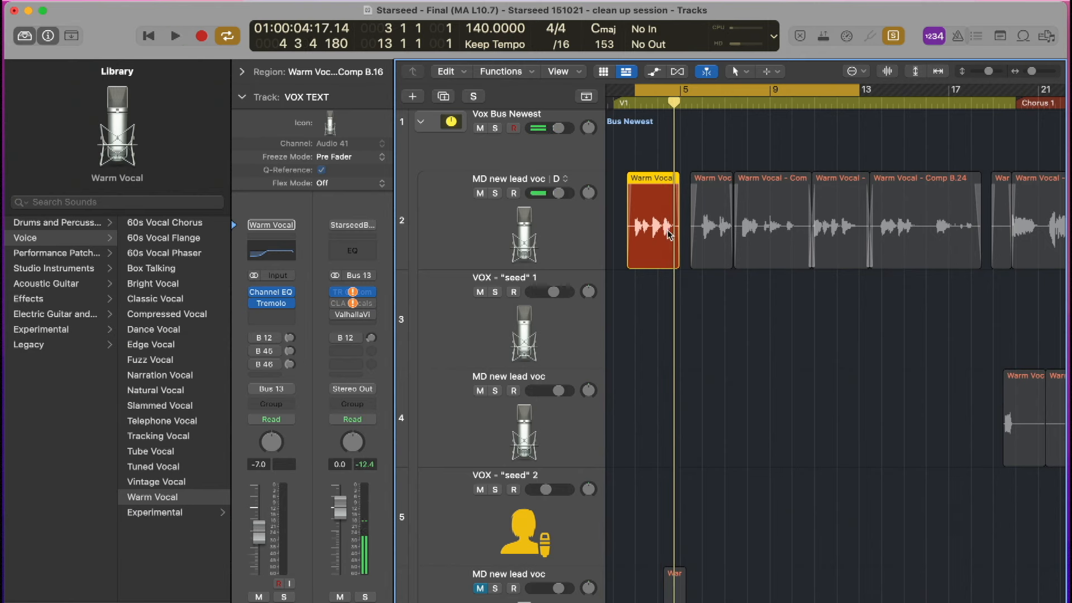
{"action": "mouse_move", "coordinate": [678, 234]}
{"action": "left_mouse_down"}
{"action": "mouse_move", "coordinate": [669, 313]}
{"action": "mouse_move", "coordinate": [668, 224]}
{"action": "left_mouse_up"}
{"action": "scroll", "coordinate": [631, 385], "scroll_direction": "down", "scroll_amount": 4}
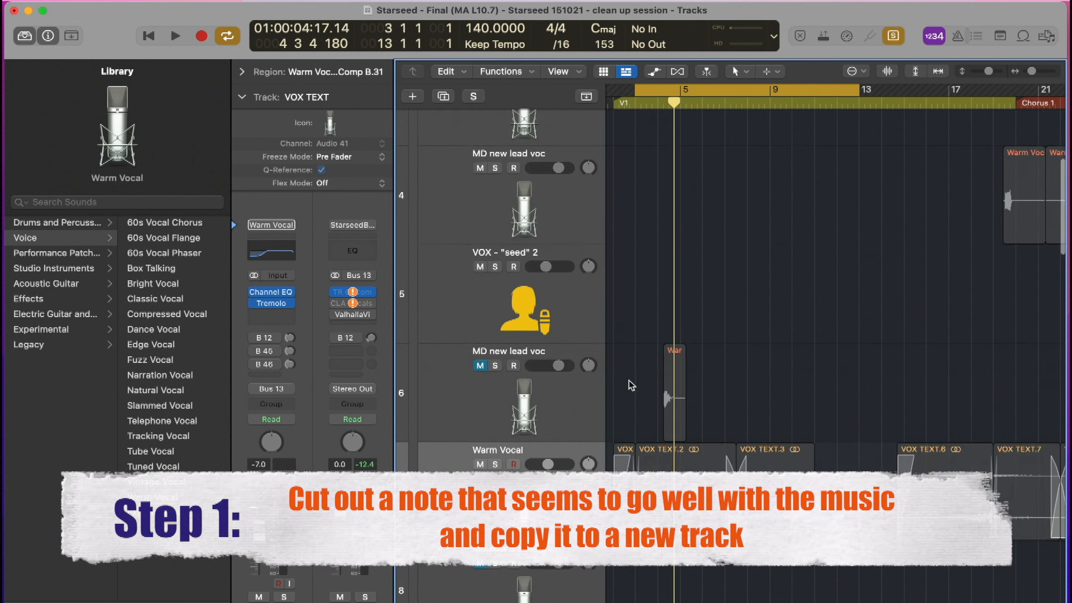
Solo track 6 with the copied note, check its ValhallaVintageVerb settings and play the note with its effects.
{"action": "left_click", "coordinate": [560, 387]}
{"action": "left_click", "coordinate": [495, 367]}
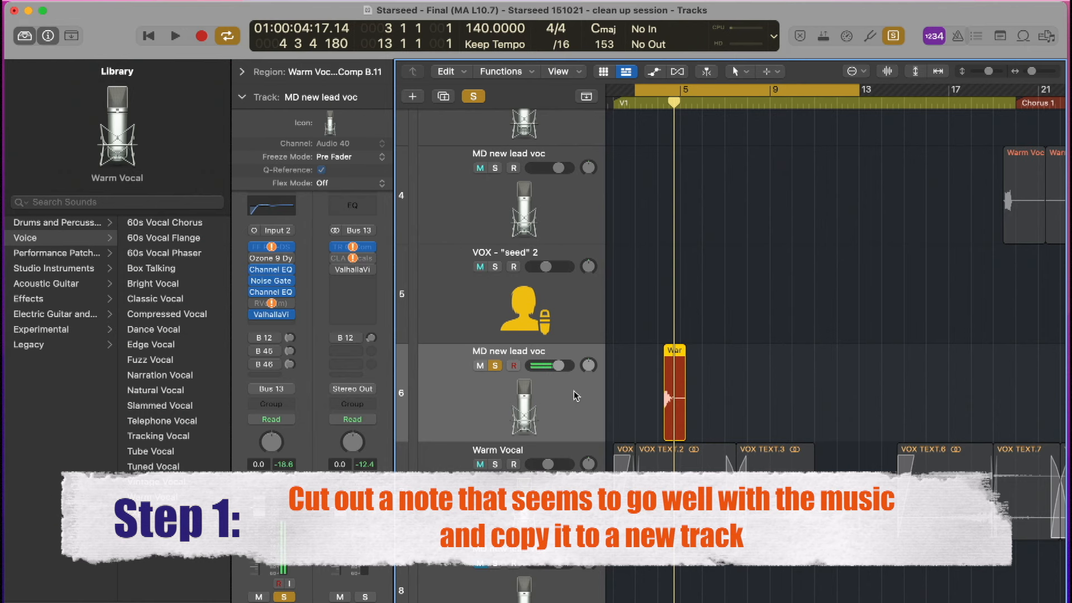
{"action": "left_click", "coordinate": [271, 314]}
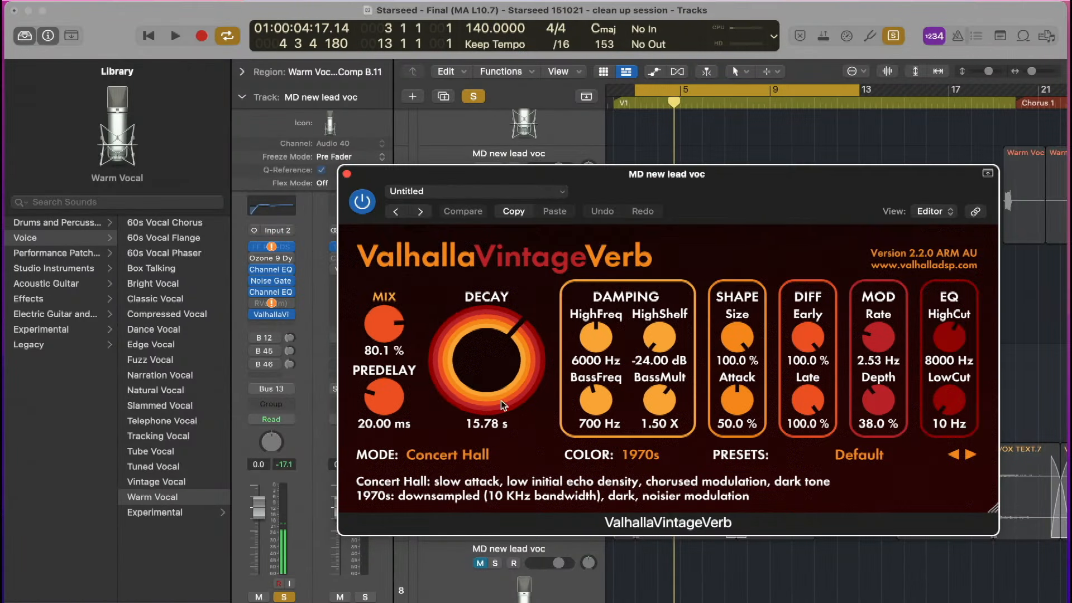
{"action": "left_click", "coordinate": [347, 173]}
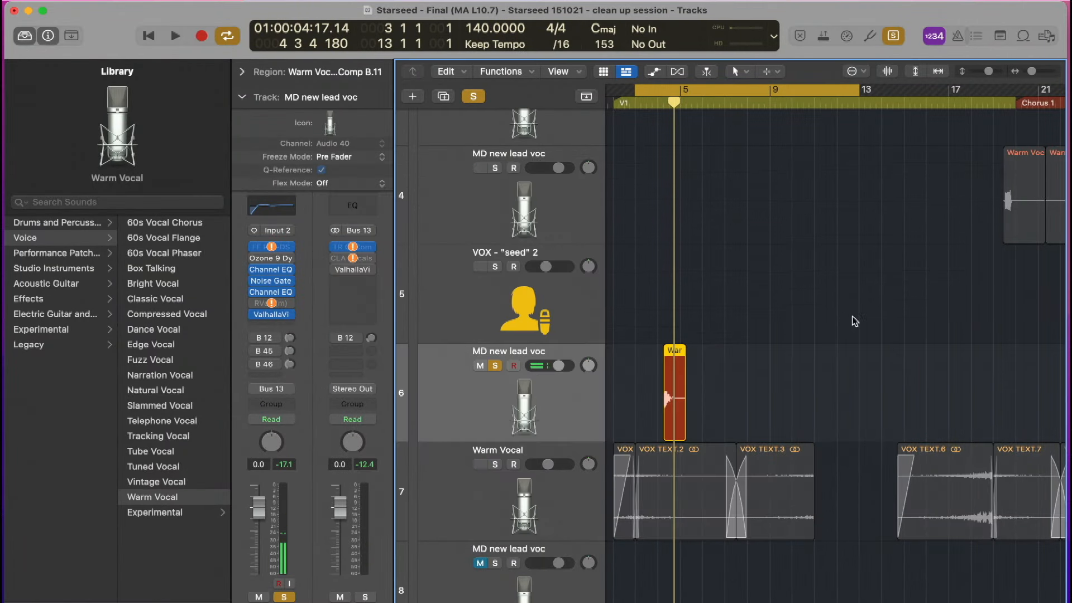
{"action": "key", "text": "space"}
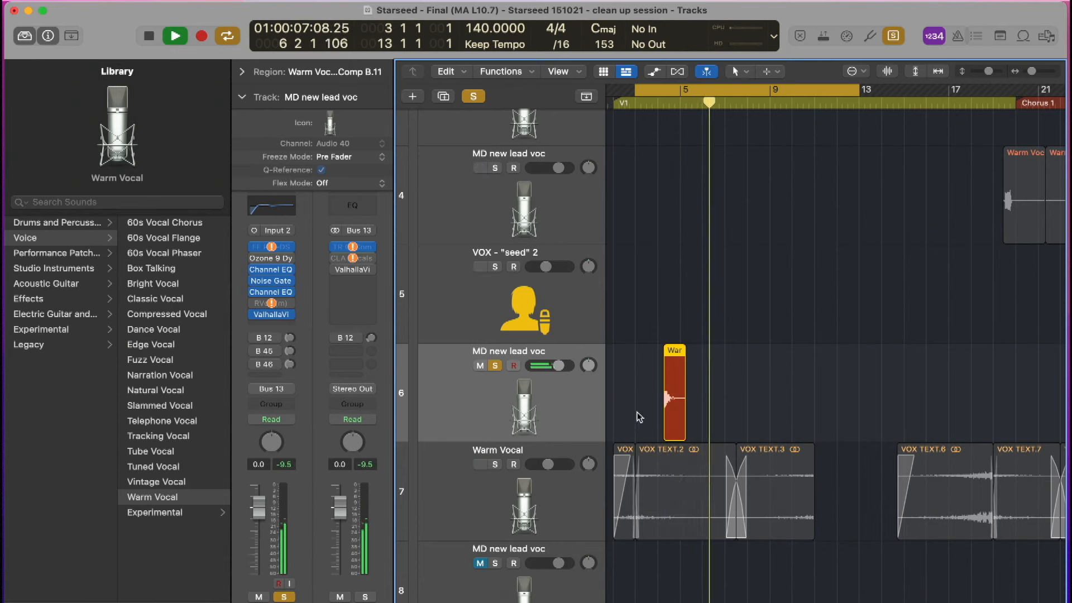
{"action": "key", "text": "space"}
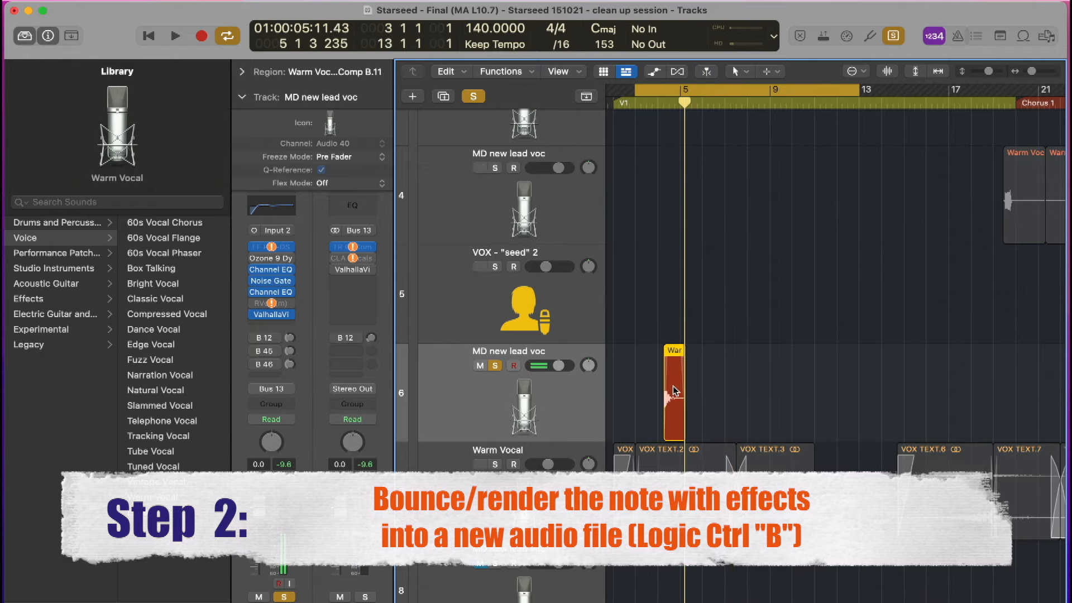
Bounce the track 6 note region in place to a new track named Voc Tet1, muting the source.
{"action": "right_click", "coordinate": [675, 390]}
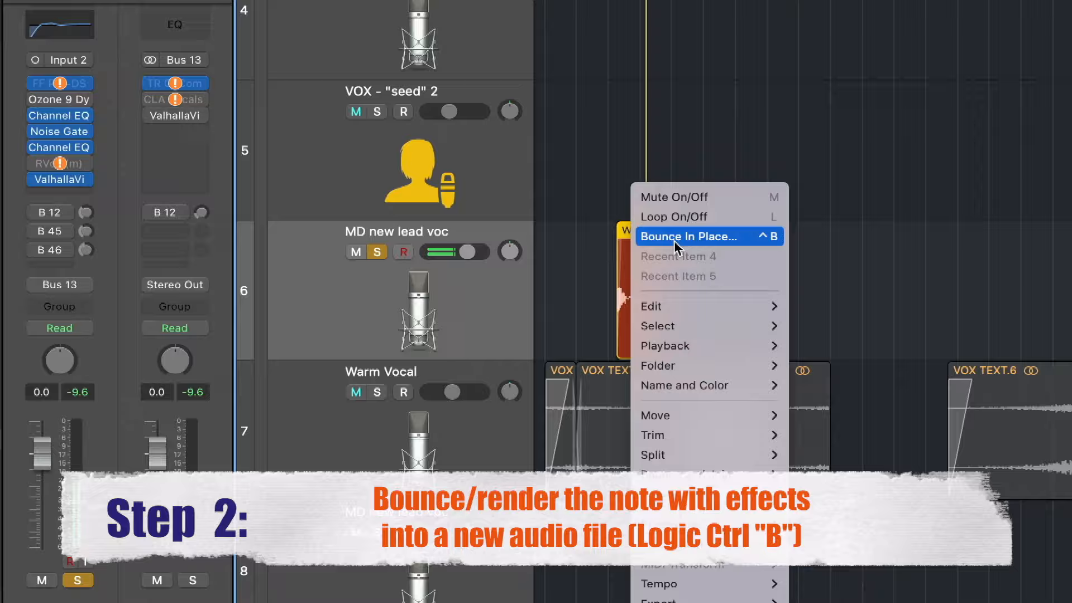
{"action": "left_click", "coordinate": [676, 237]}
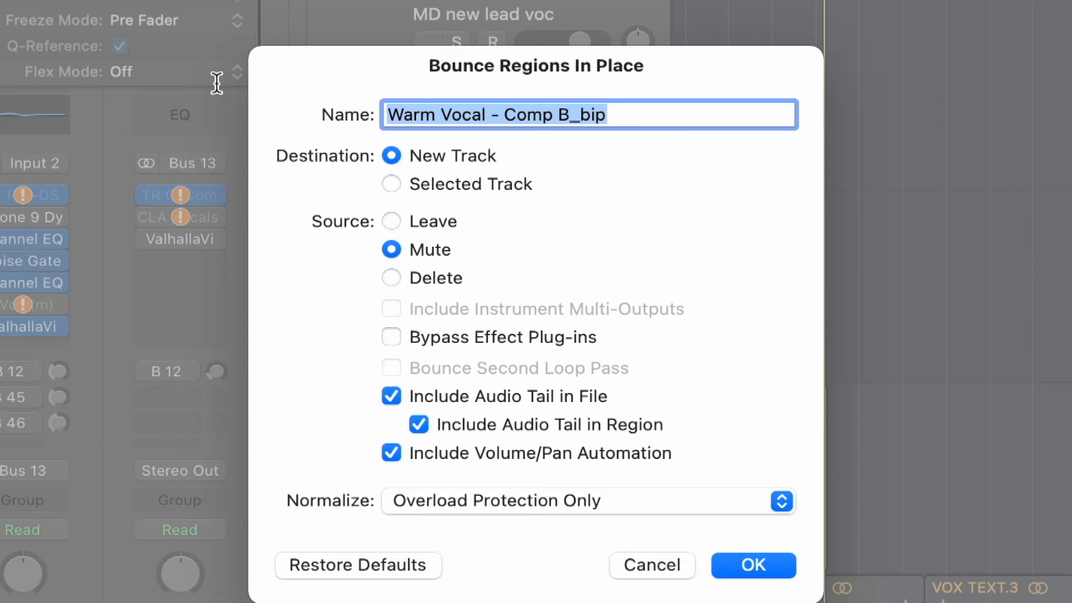
{"action": "type", "text": "Voc Tet1"}
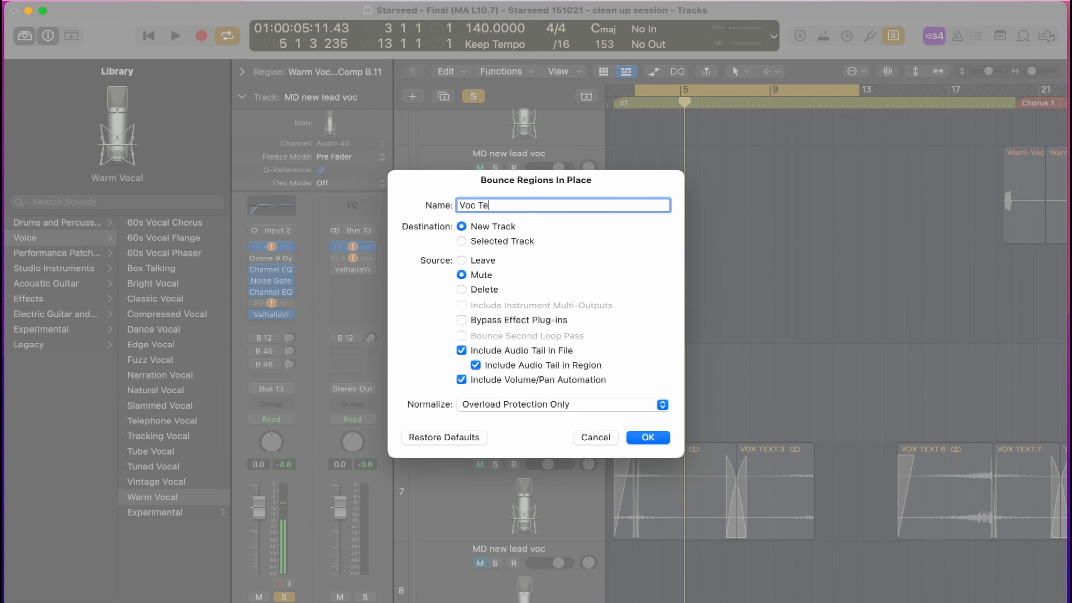
{"action": "key", "text": "Return"}
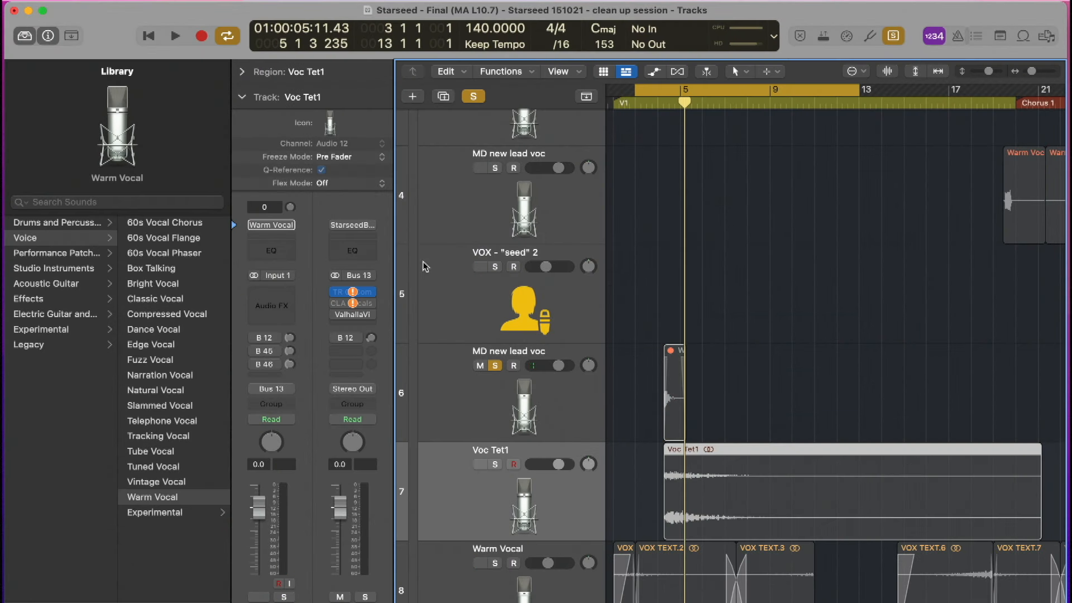
Solo the Voc Tet1 track instead of track 6 and play the bounced note.
{"action": "left_click", "coordinate": [495, 464]}
{"action": "left_click", "coordinate": [494, 365]}
{"action": "key", "text": "space"}
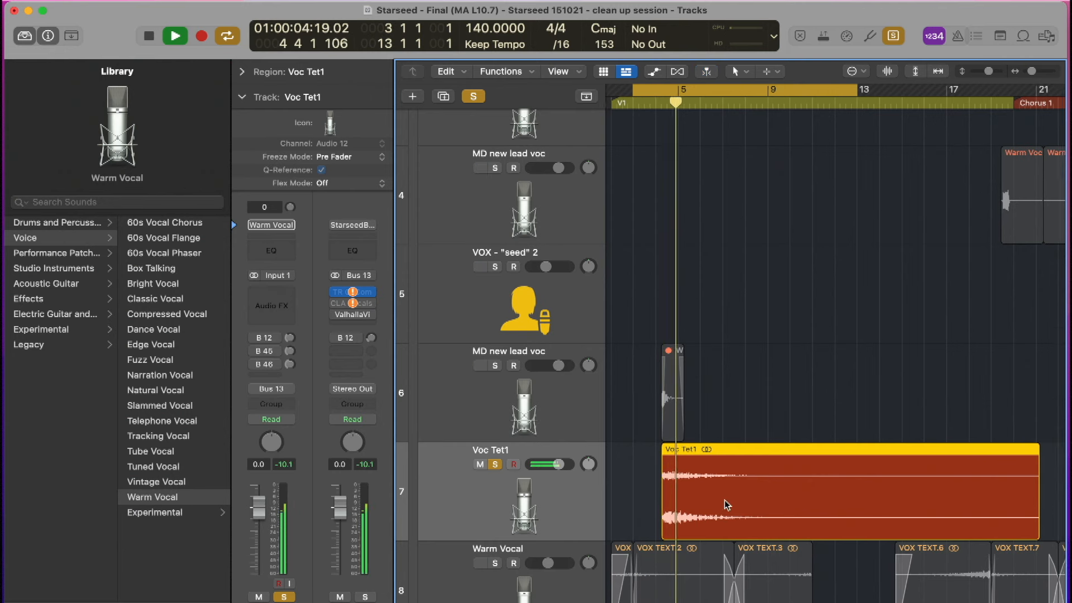
{"action": "scroll", "coordinate": [726, 500], "scroll_direction": "right", "scroll_amount": 3}
{"action": "key", "text": "space"}
{"action": "scroll", "coordinate": [674, 506], "scroll_direction": "left", "scroll_amount": 1}
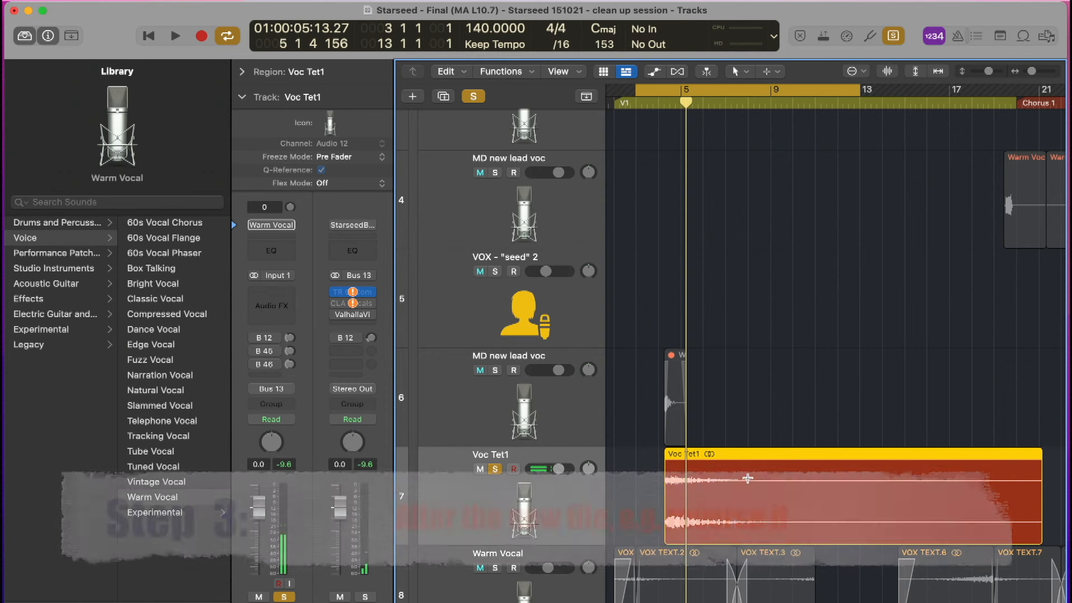
Reverse the Voc Tet1 region, listening to its end from bar 17, and undo the reversal.
{"action": "left_click", "coordinate": [241, 72]}
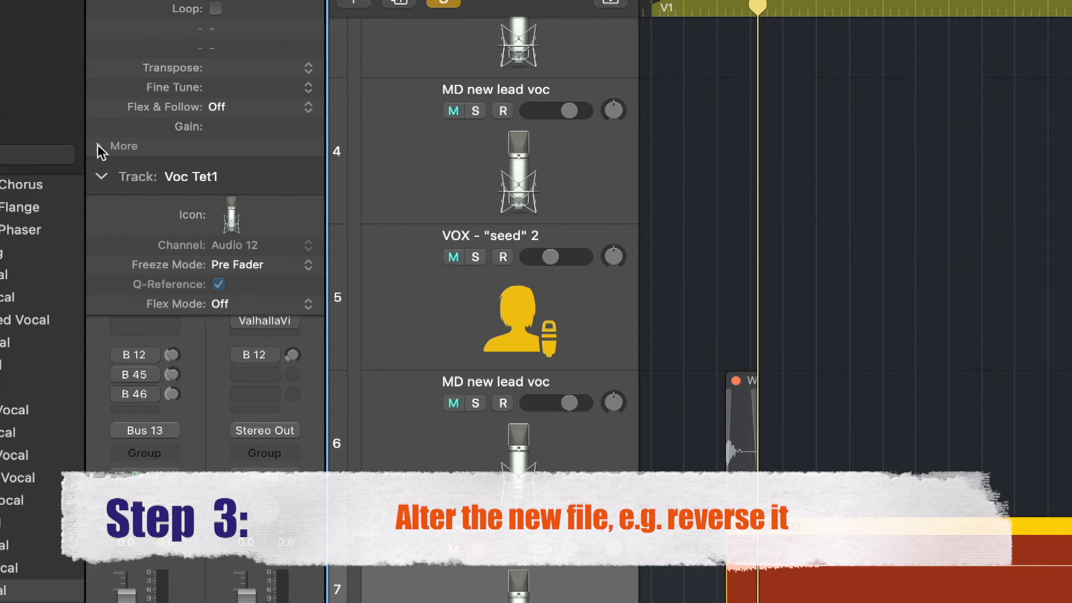
{"action": "left_click", "coordinate": [100, 148]}
{"action": "left_click", "coordinate": [216, 284]}
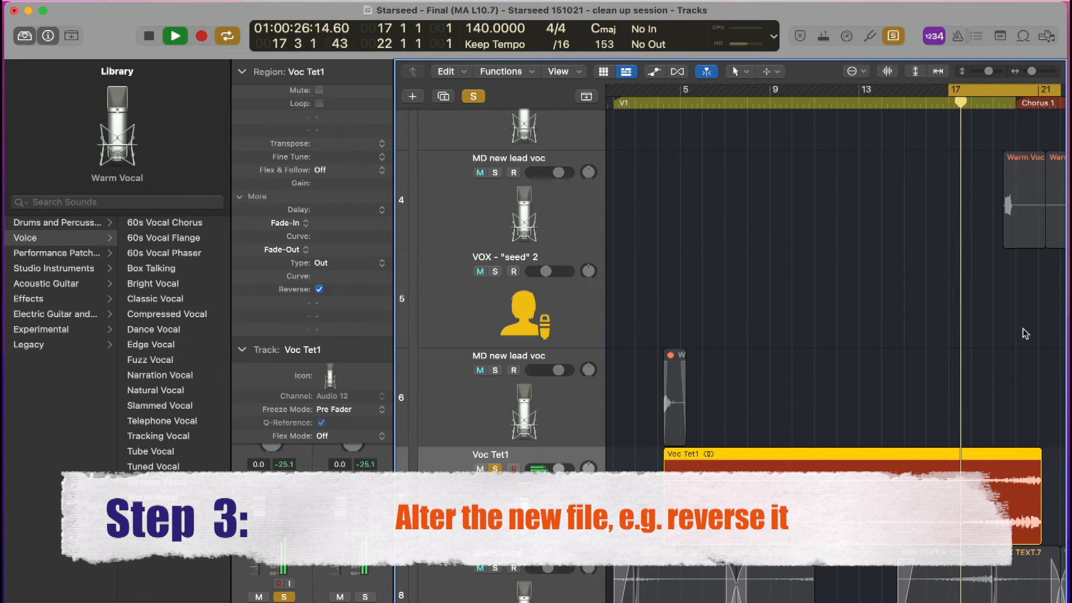
{"action": "scroll", "coordinate": [1026, 334], "scroll_direction": "right", "scroll_amount": 5}
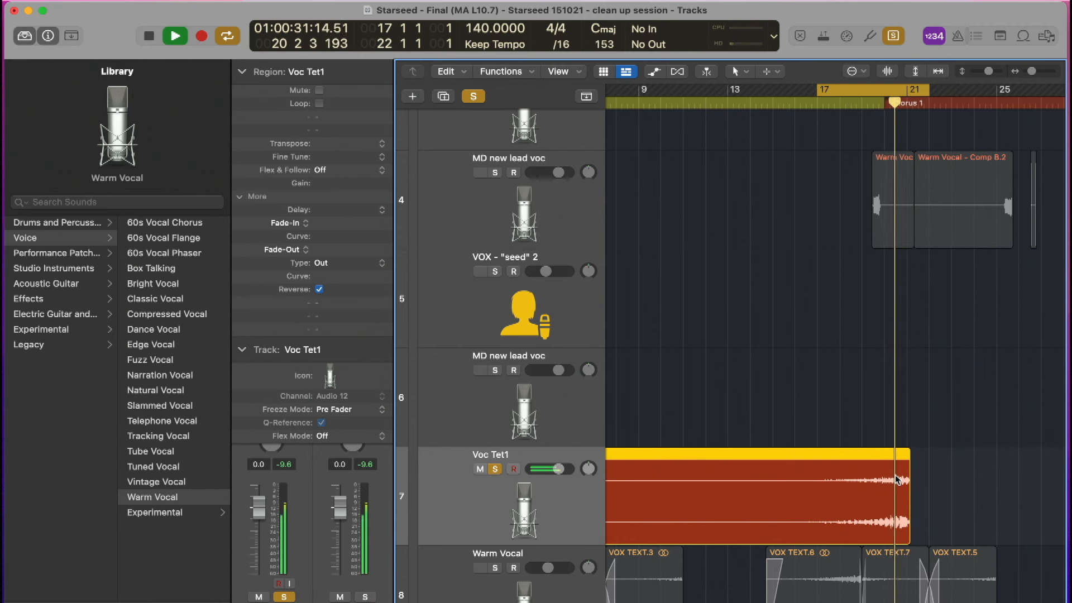
{"action": "key", "text": "space"}
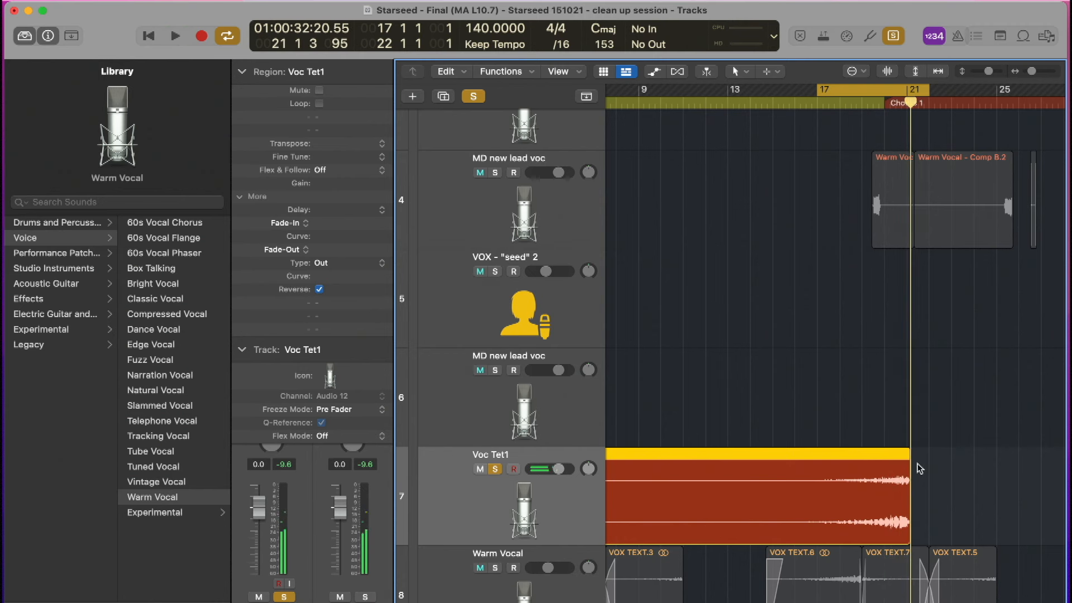
{"action": "scroll", "coordinate": [919, 468], "scroll_direction": "left", "scroll_amount": 2}
{"action": "key", "text": "ctrl+shift+r"}
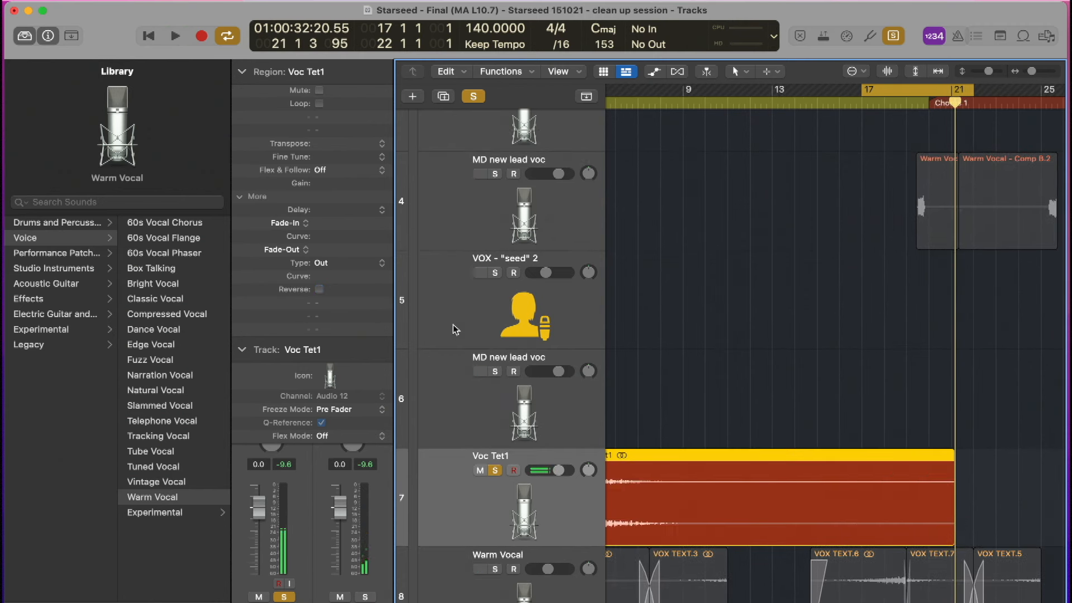
Mark out a portion about one beat long in the Voc Tet1 note's decay and remove the rest of the region.
{"action": "scroll", "coordinate": [659, 380], "scroll_direction": "left", "scroll_amount": 4}
{"action": "left_click_drag", "start_coordinate": [804, 317], "coordinate": [860, 317]}
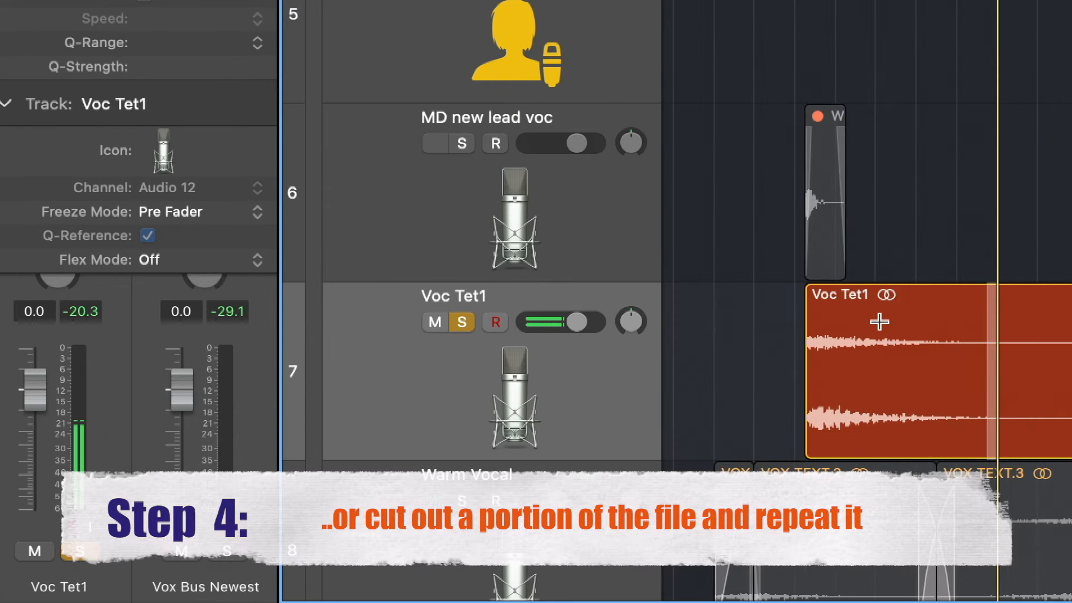
{"action": "left_click_drag", "start_coordinate": [874, 320], "coordinate": [918, 334]}
{"action": "key", "text": "space"}
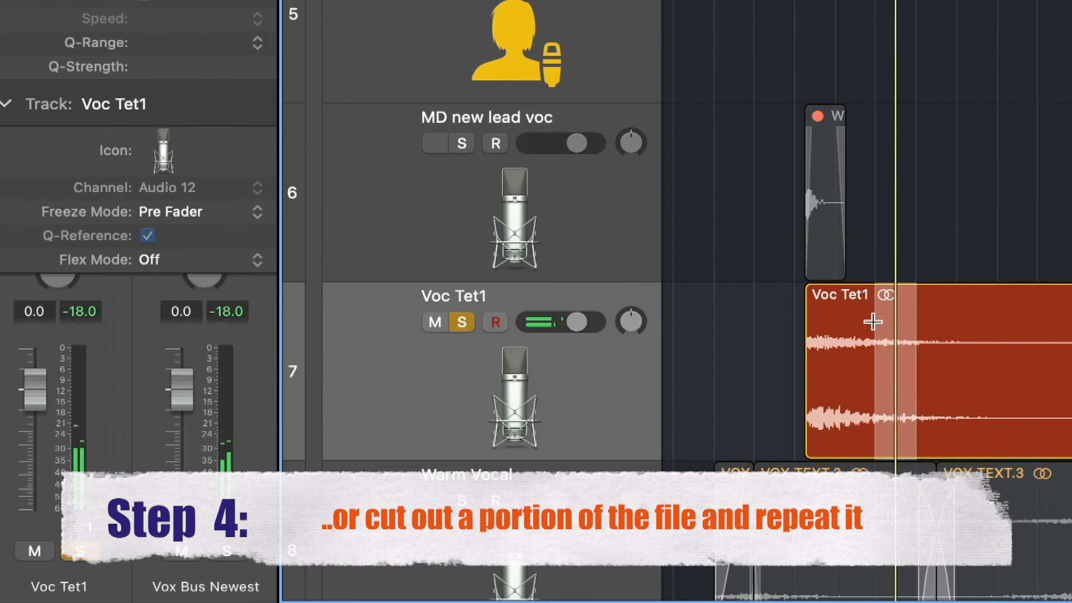
{"action": "left_click_drag", "start_coordinate": [877, 319], "coordinate": [892, 322]}
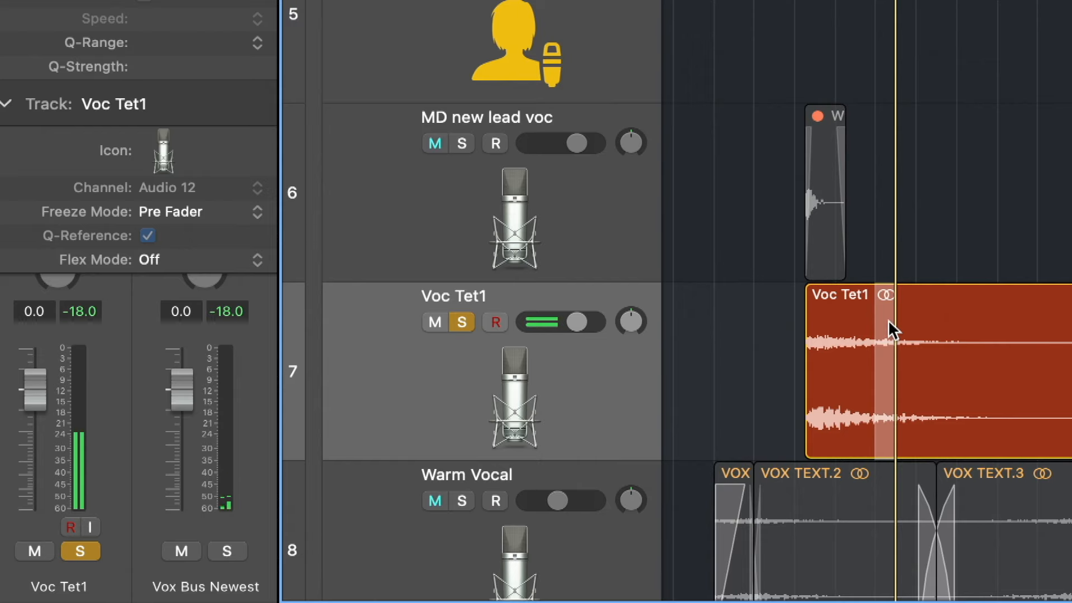
{"action": "key", "text": "ctrl+c"}
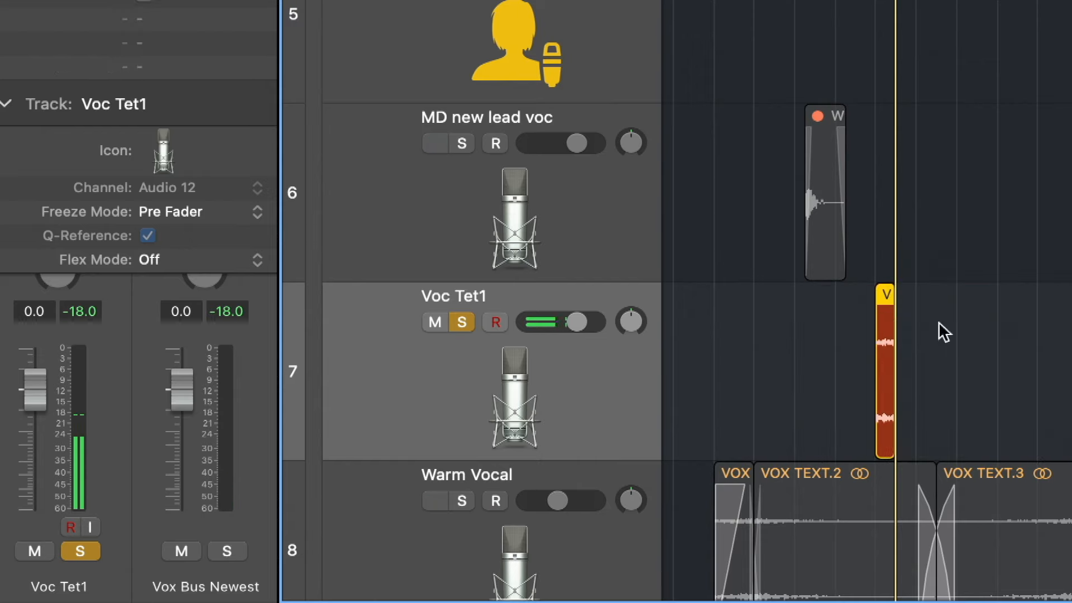
Place the cut-out portion at bar 6 of the Voc Tet1 track and repeat it as a long run of loops.
{"action": "key", "text": "super+z"}
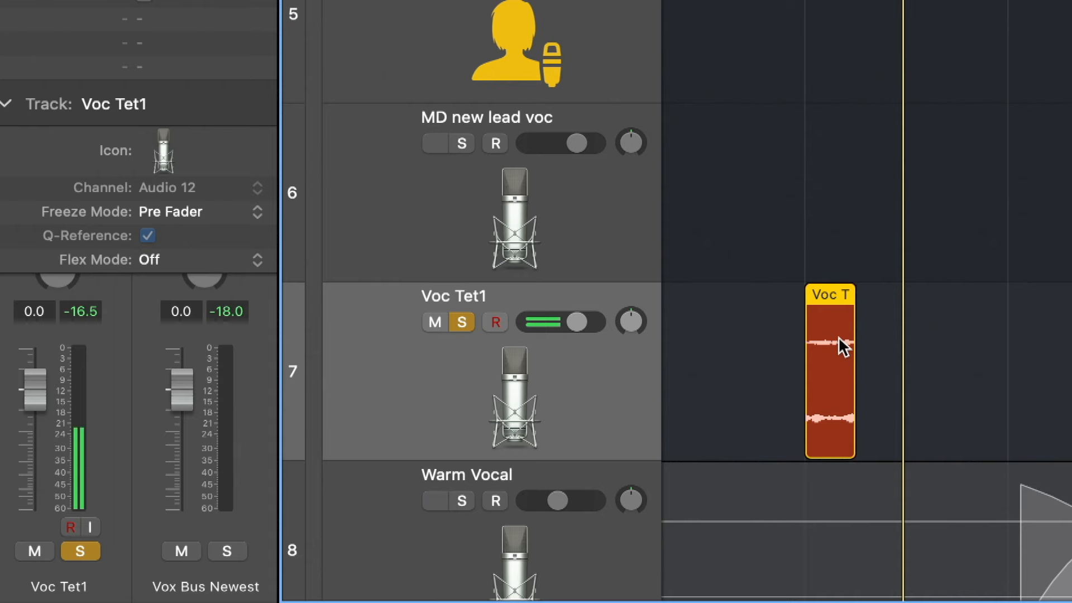
{"action": "key", "text": "super+z"}
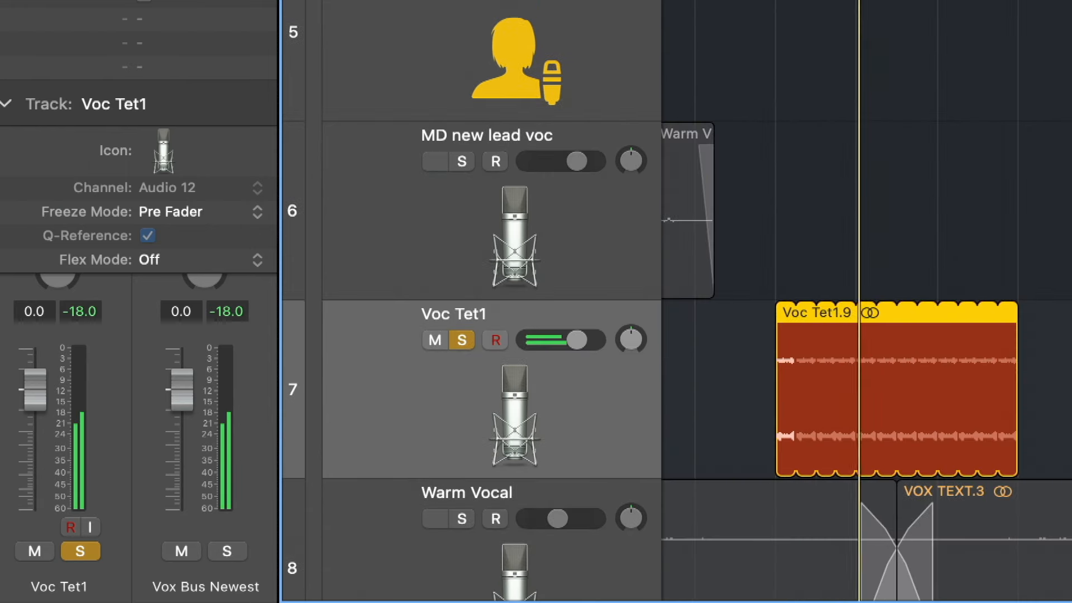
{"action": "key", "text": "super+Up"}
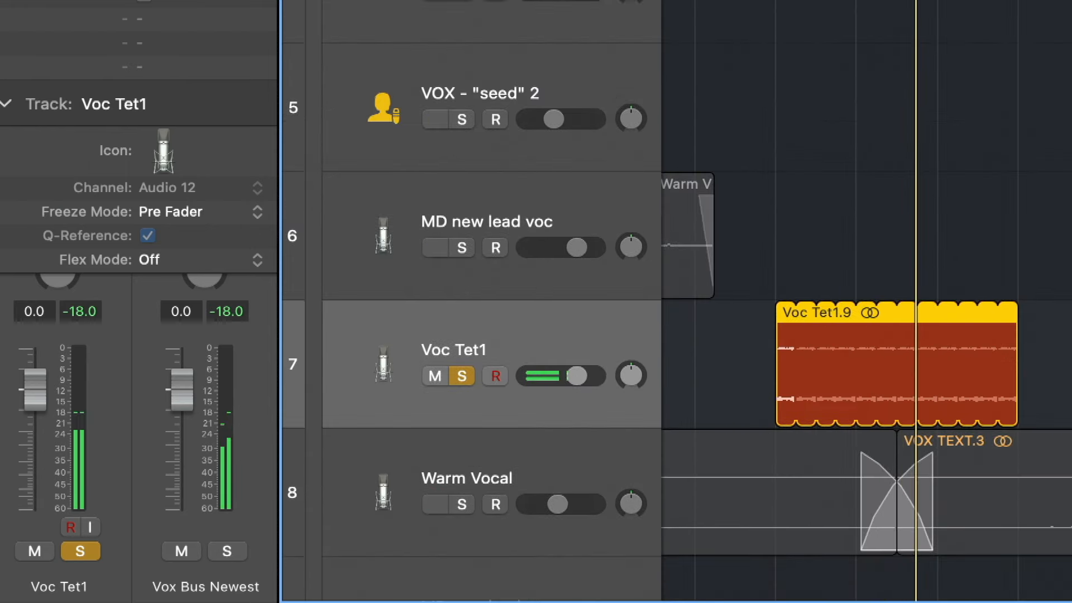
{"action": "left_click_drag", "start_coordinate": [1017, 329], "coordinate": [1071, 329]}
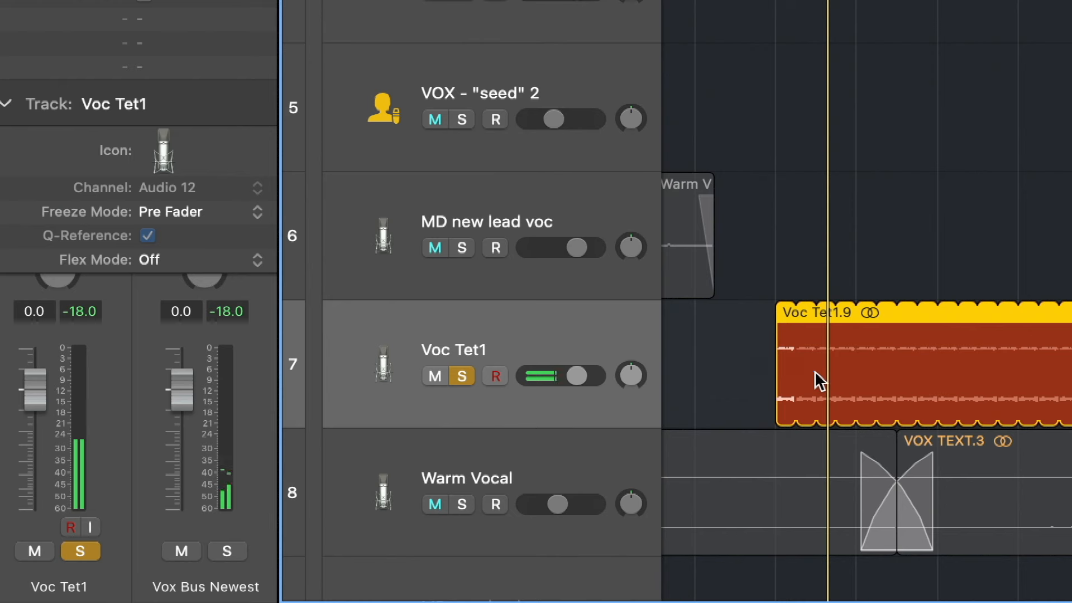
Toggle looping off and on again for the short portion and convert its loops to real copies.
{"action": "key", "text": "l"}
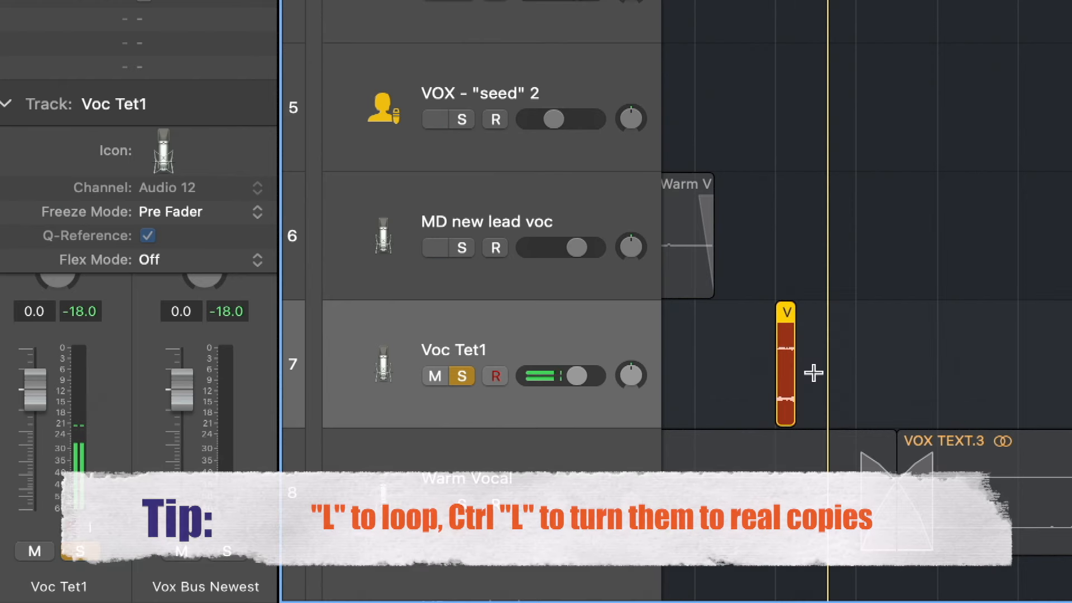
{"action": "key", "text": "l"}
{"action": "key", "text": "ctrl+l"}
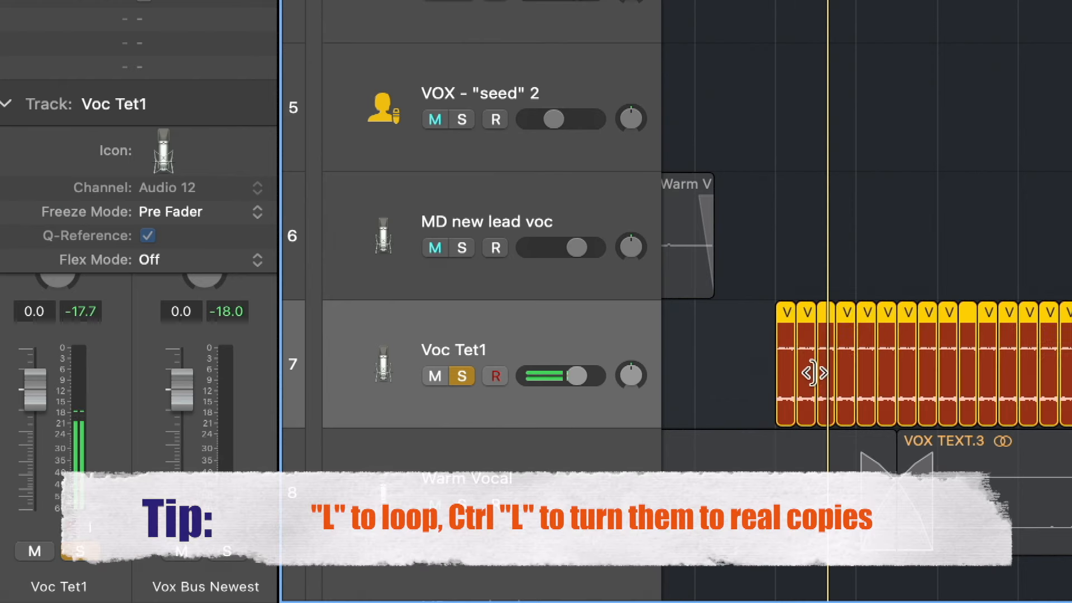
Crossfade the boundaries between the copies from bar 6 to about bar 10 and add a fade-in of 69 to the first copy.
{"action": "left_click_drag", "start_coordinate": [756, 276], "coordinate": [1071, 497]}
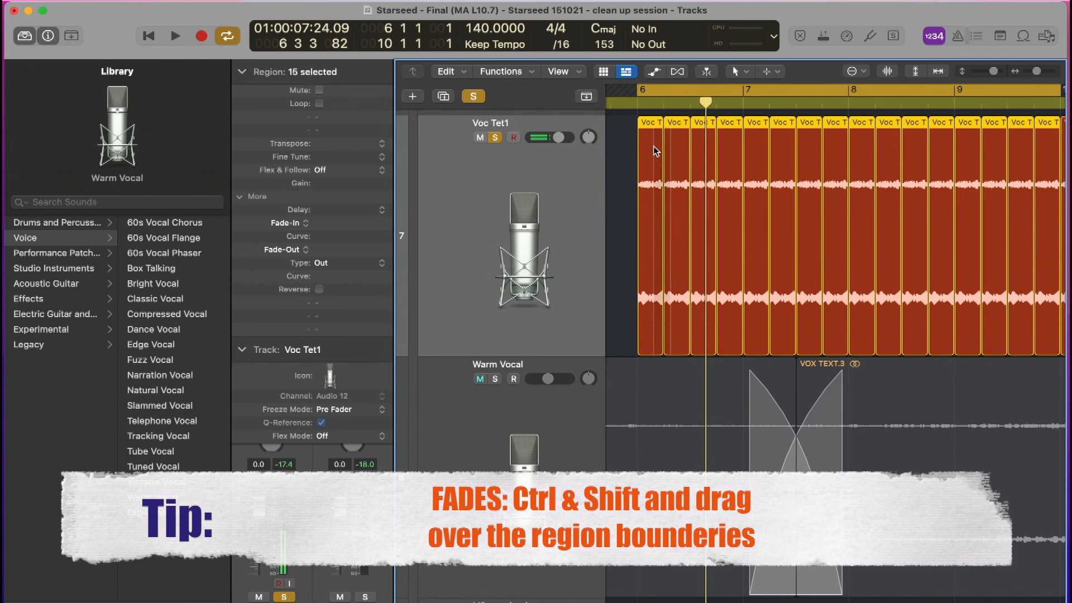
{"action": "left_click_drag", "start_coordinate": [653, 147], "coordinate": [654, 145]}
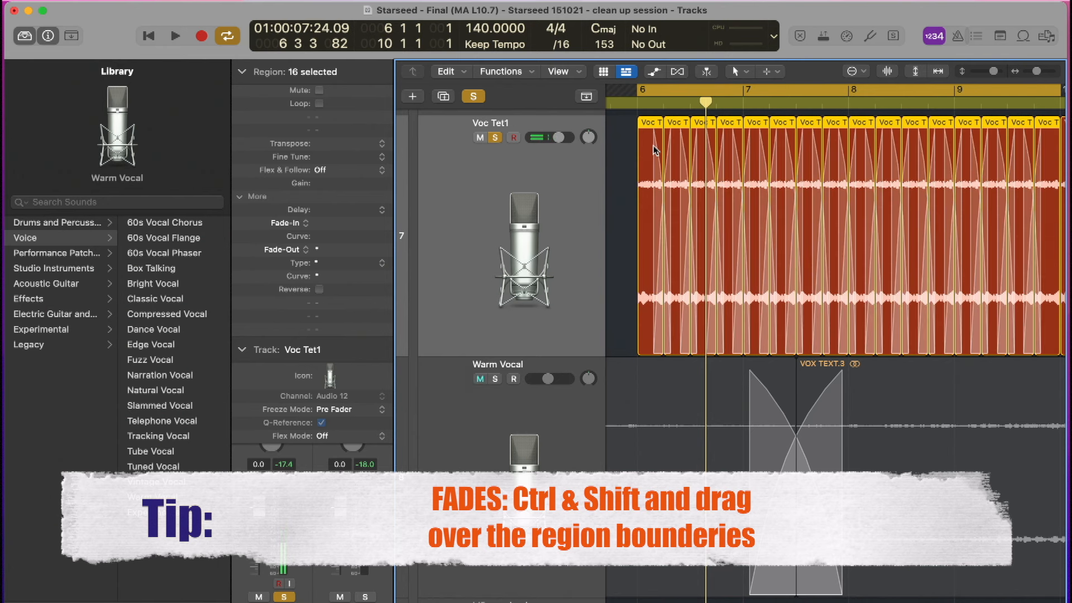
{"action": "key", "text": "space"}
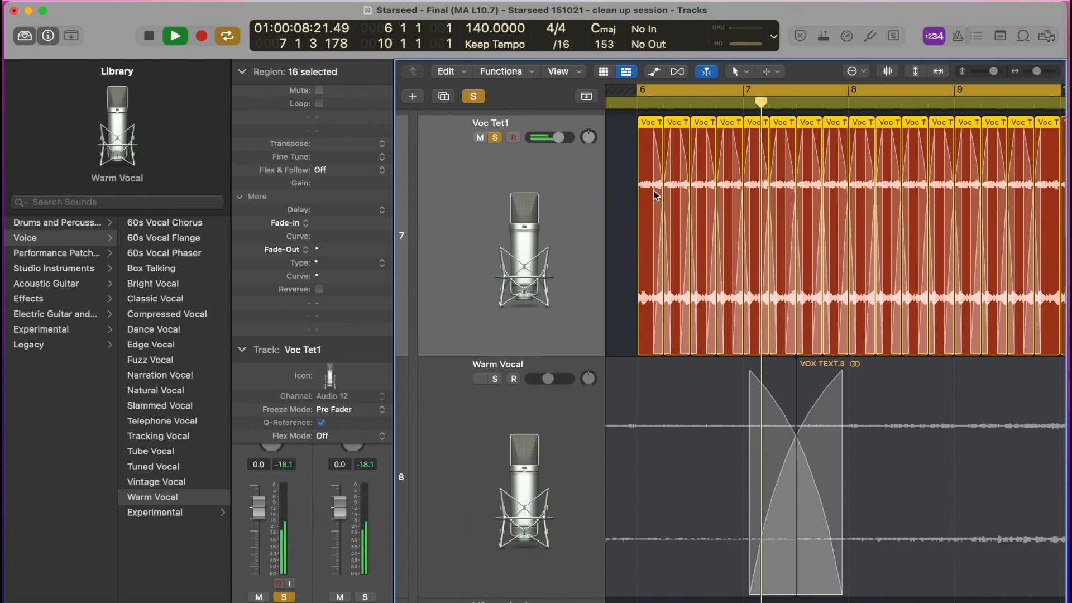
{"action": "key", "text": "space"}
{"action": "left_click", "coordinate": [649, 149]}
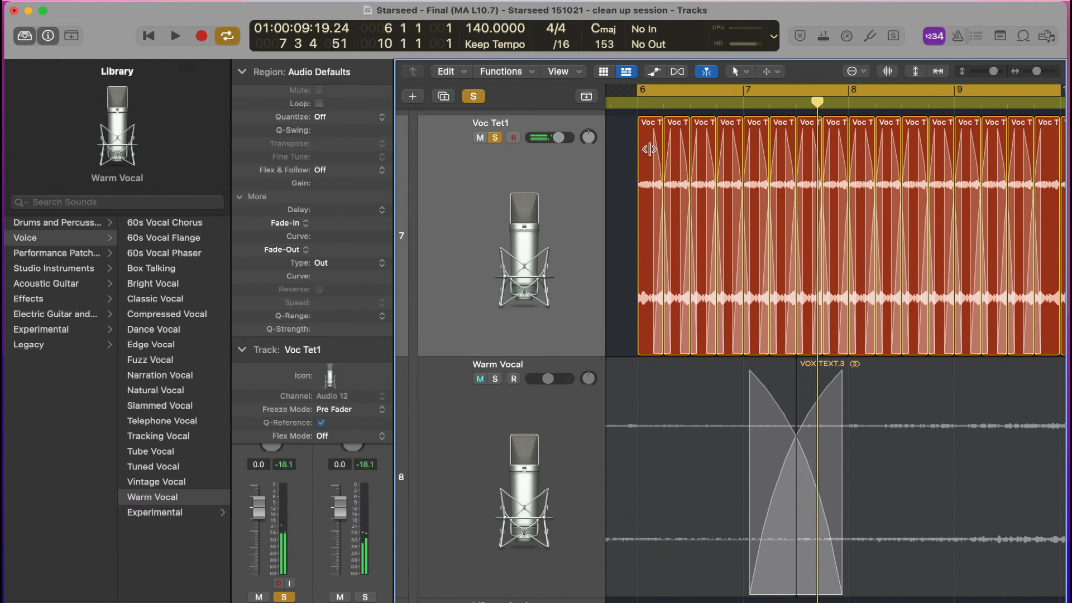
{"action": "left_click", "coordinate": [649, 149]}
Crossfade the remaining Voc Tet1 copies up to bar 11 and add a fade-out of 89 to the last one.
{"action": "scroll", "coordinate": [803, 199], "scroll_direction": "right", "scroll_amount": 3}
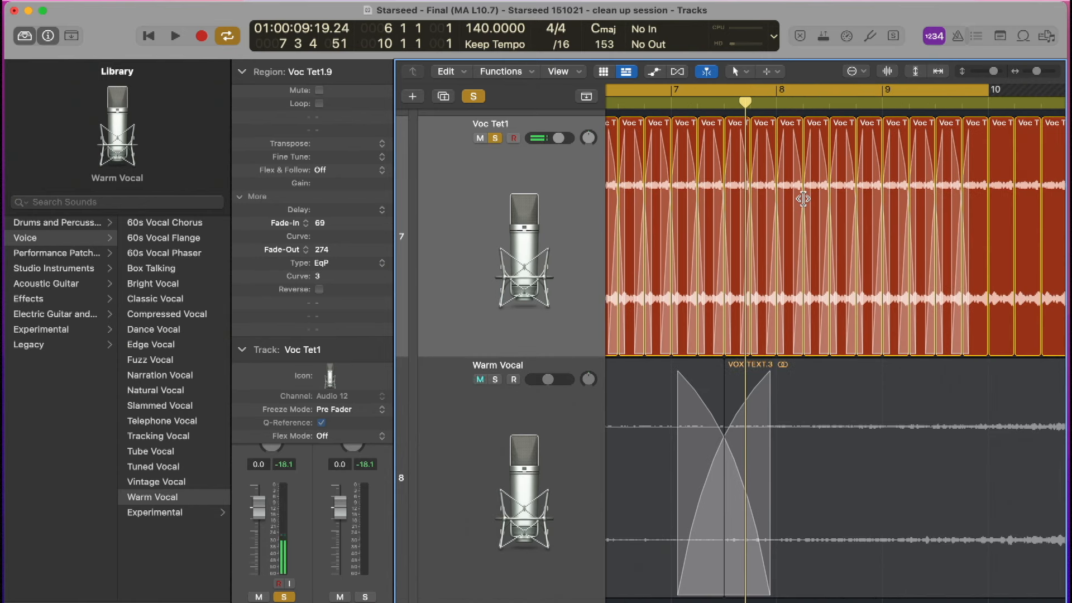
{"action": "scroll", "coordinate": [803, 199], "scroll_direction": "right", "scroll_amount": 3}
{"action": "scroll", "coordinate": [802, 199], "scroll_direction": "up", "scroll_amount": 1}
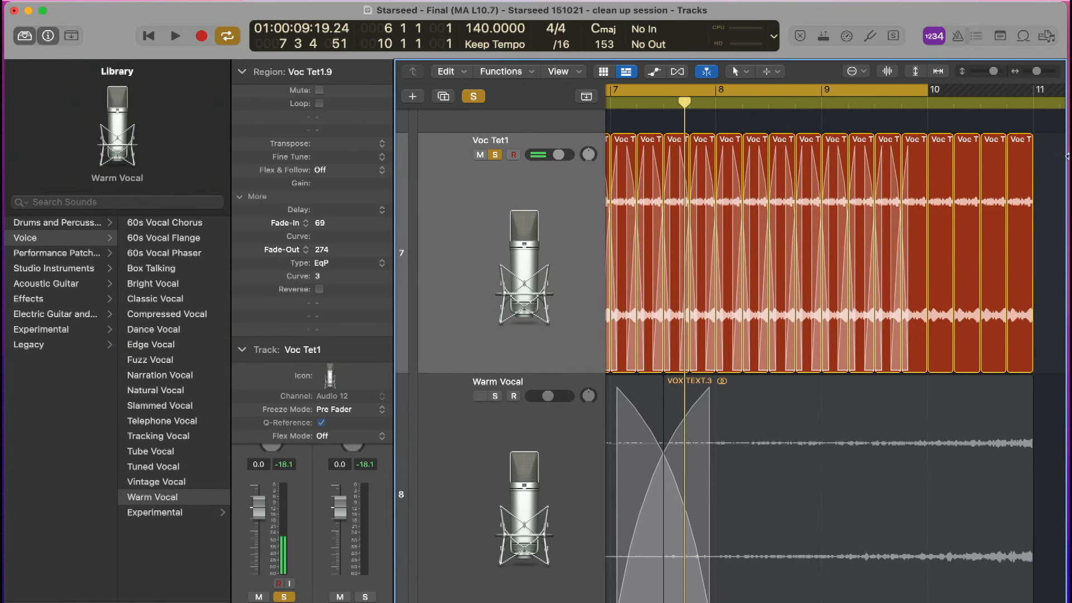
{"action": "left_click_drag", "start_coordinate": [1067, 156], "coordinate": [1065, 158]}
{"action": "left_click", "coordinate": [1044, 189]}
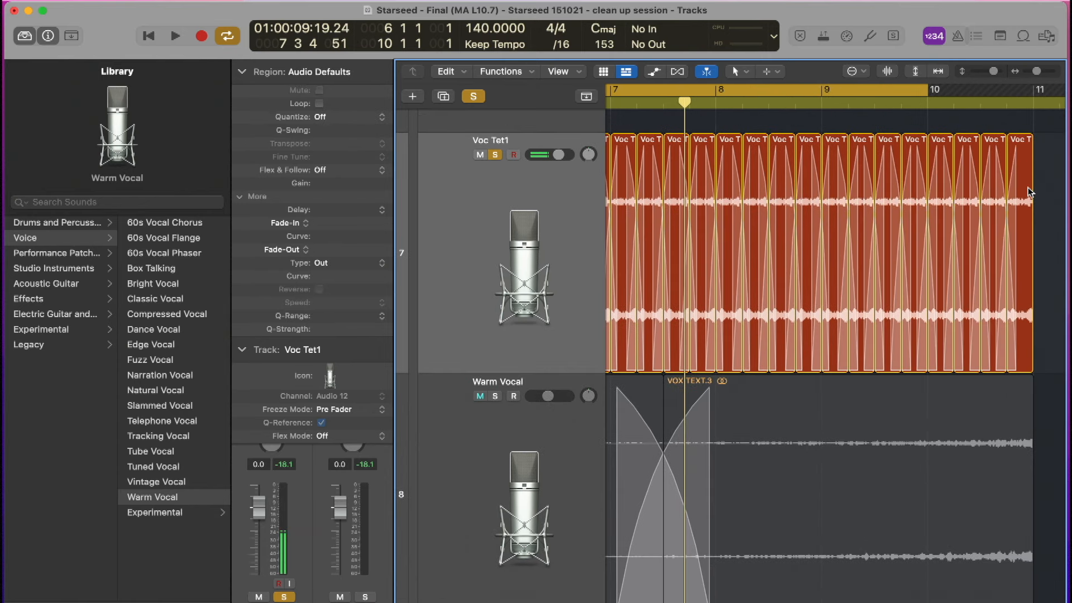
{"action": "left_click", "coordinate": [1029, 191]}
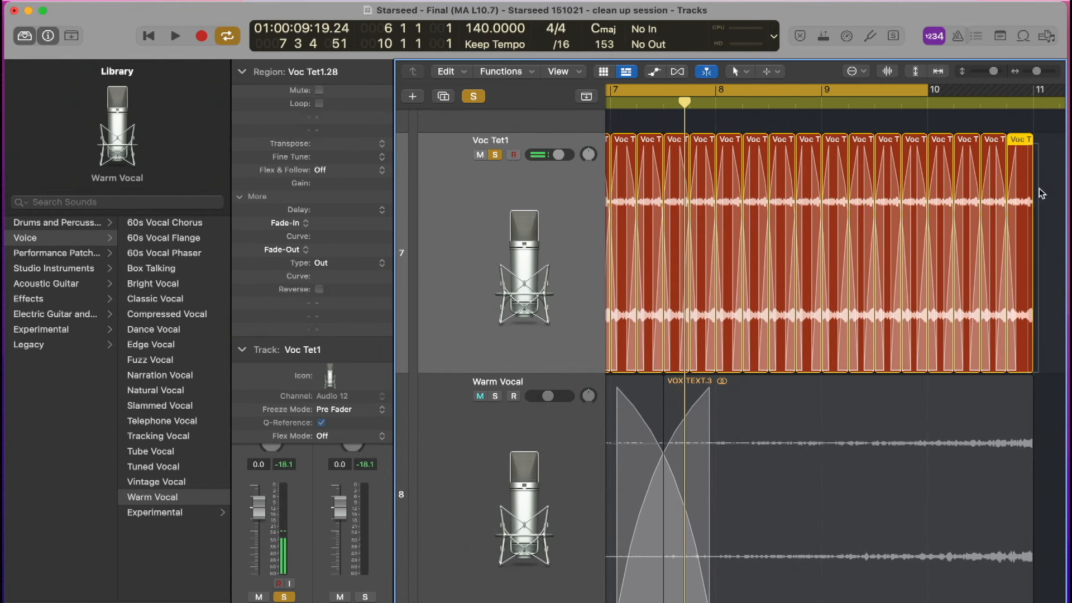
Extend the cycle range to bar 11 and play all the crossfaded Voc Tet1 copies.
{"action": "left_click_drag", "start_coordinate": [1049, 88], "coordinate": [1052, 89]}
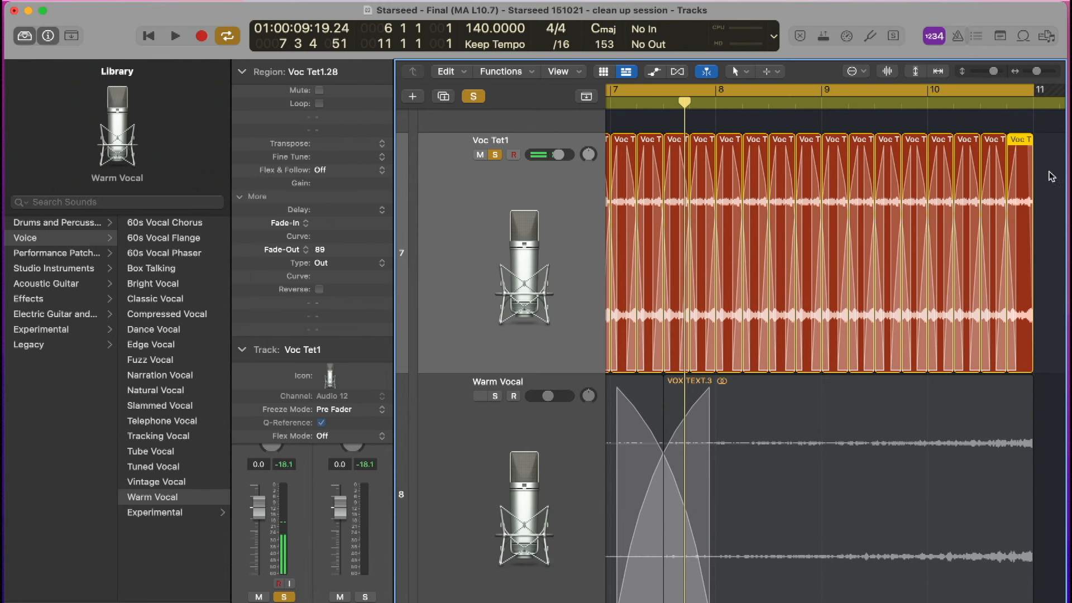
{"action": "key", "text": "z"}
{"action": "left_click", "coordinate": [550, 508]}
{"action": "scroll", "coordinate": [549, 508], "scroll_direction": "left", "scroll_amount": 3}
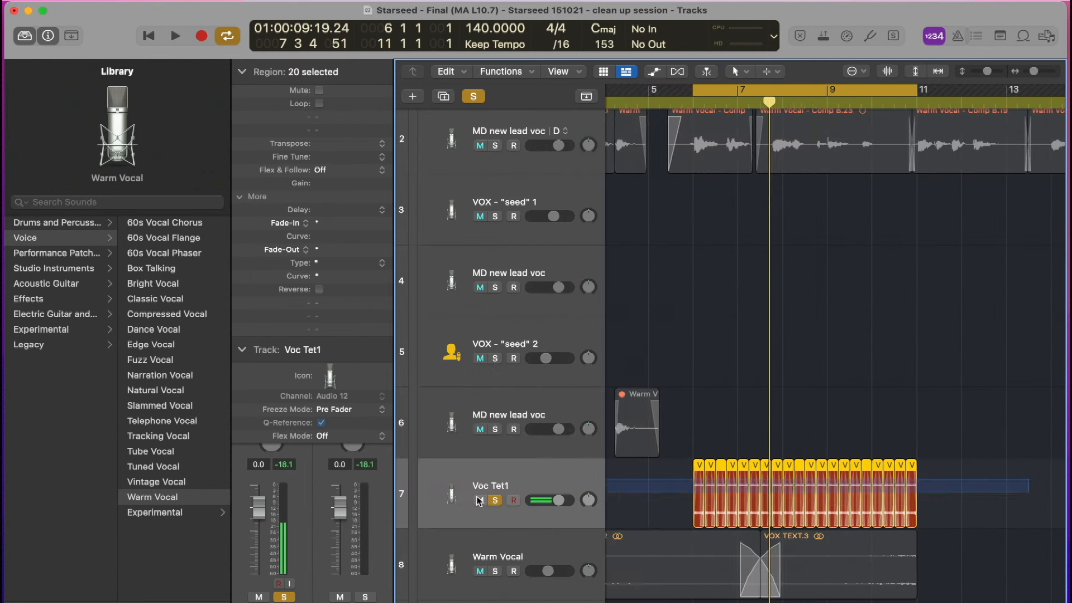
{"action": "key", "text": "space"}
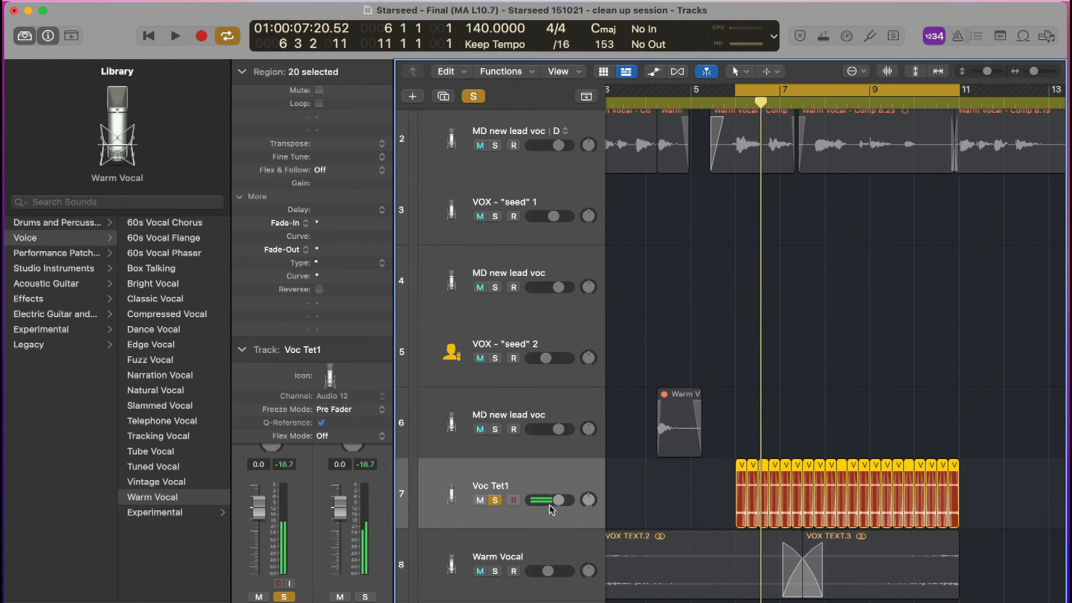
Join the selected Voc Tet1 copies into one merged region and play it with the cycle on.
{"action": "key", "text": "super+j"}
{"action": "key", "text": "Return"}
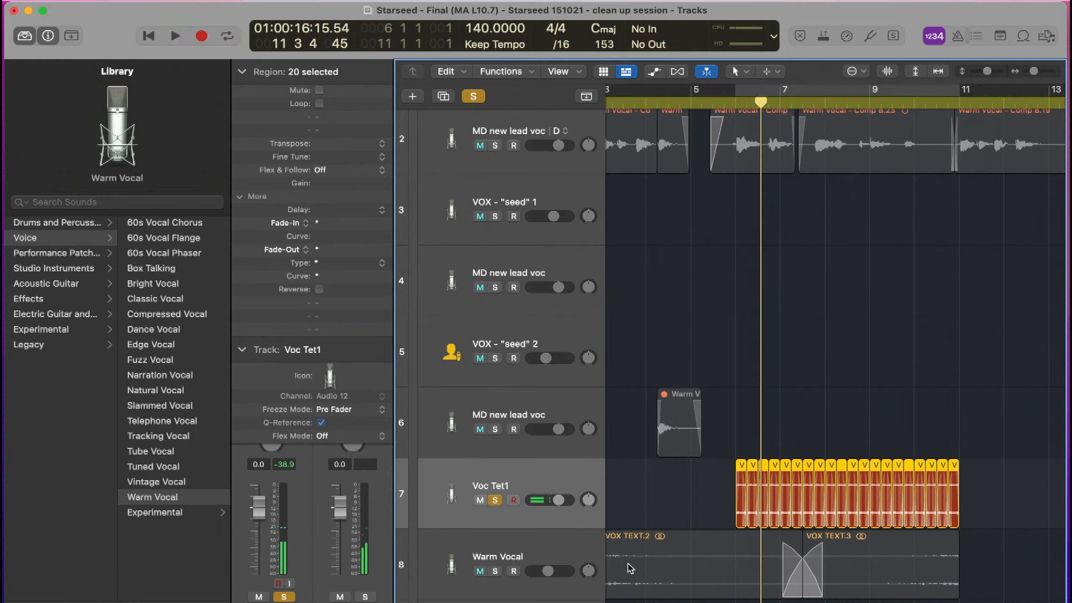
{"action": "key", "text": "c"}
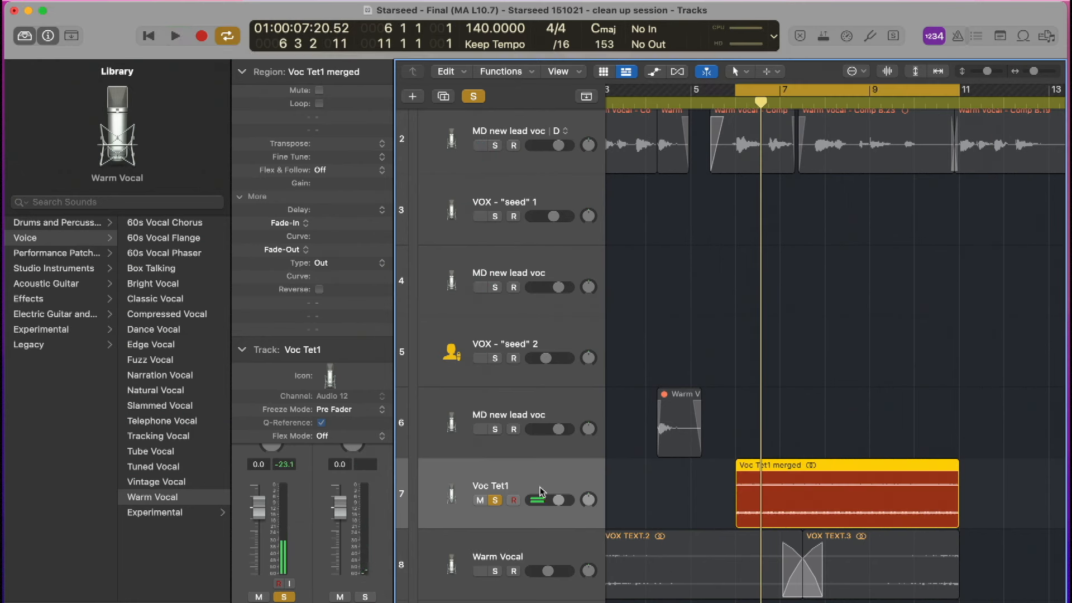
{"action": "key", "text": "space"}
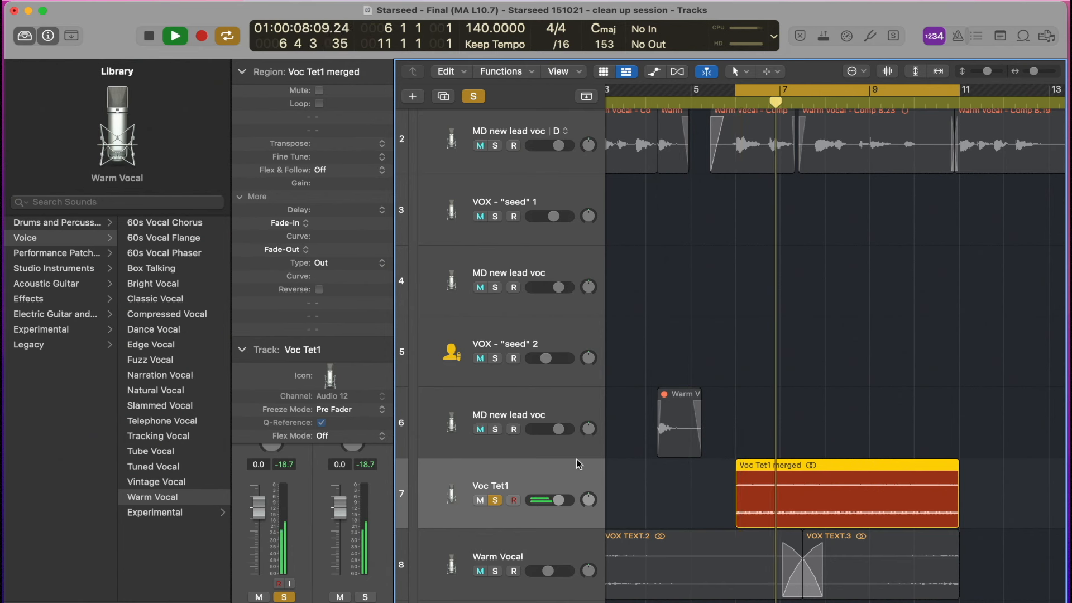
Solo the track 2 lead vocal alongside Voc Tet1 and lower the Voc Tet1 volume to -5.0 dB during playback.
{"action": "left_click", "coordinate": [866, 316], "text": "ctrl+alt"}
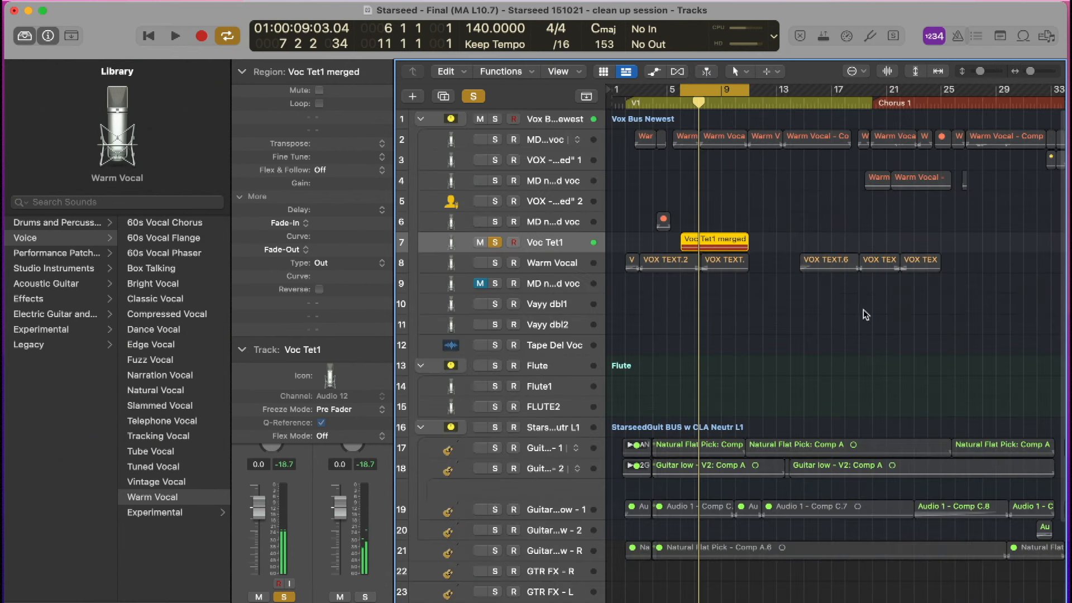
{"action": "left_click", "coordinate": [495, 140]}
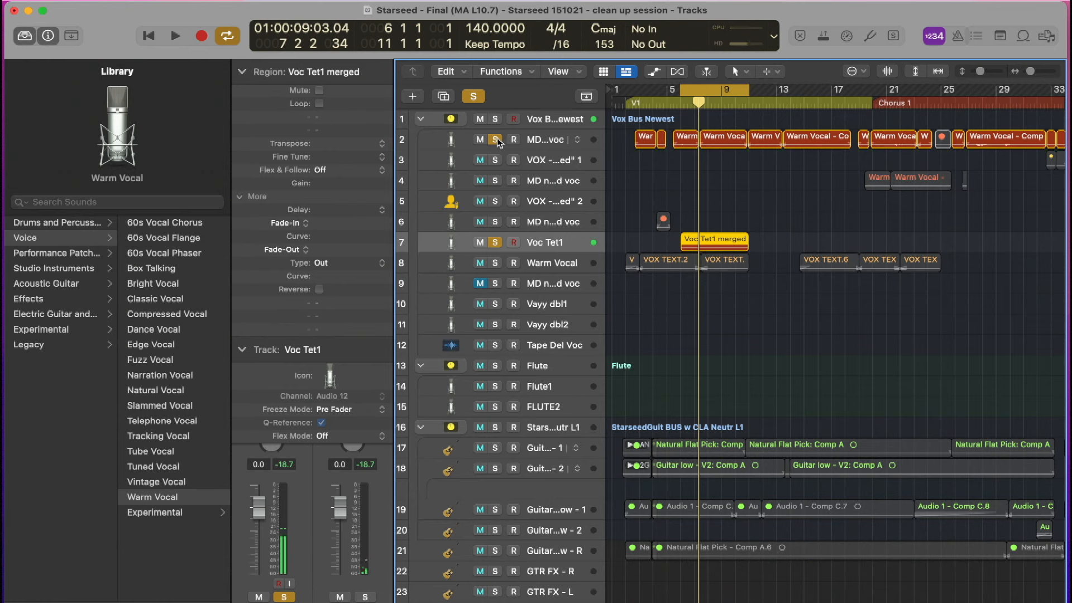
{"action": "left_click_drag", "start_coordinate": [258, 505], "coordinate": [259, 531]}
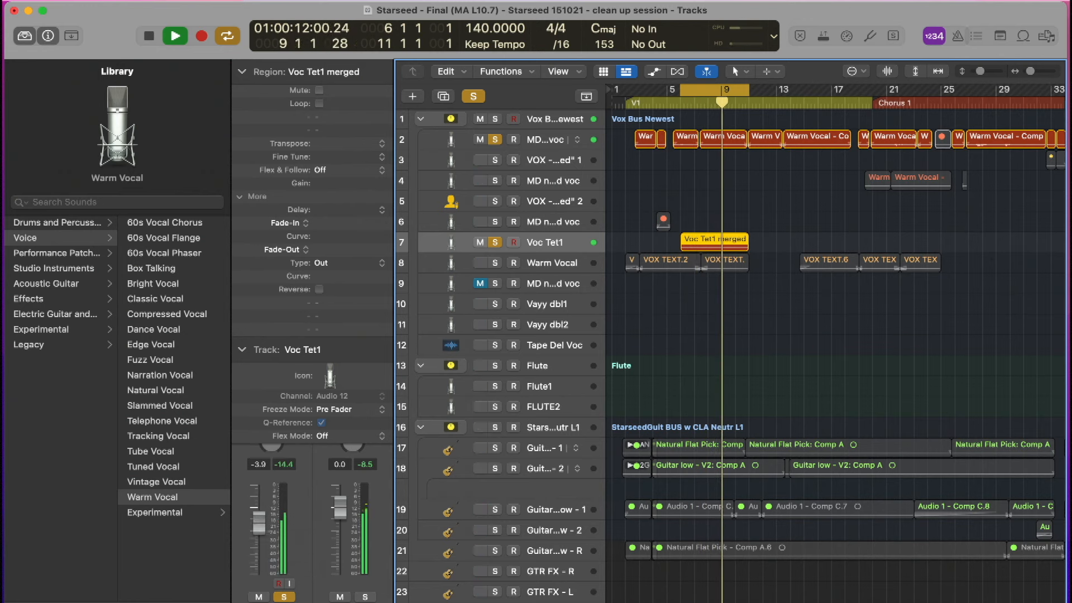
{"action": "key", "text": "space"}
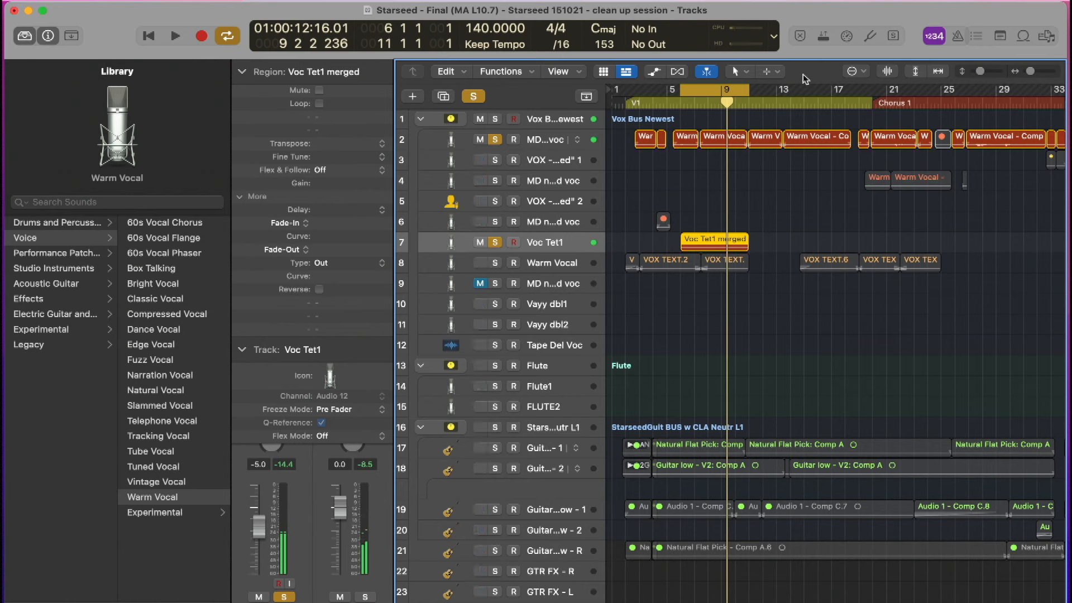
Set the cycle range to bars 16 to 23, around the start of Chorus 1.
{"action": "key", "text": "c"}
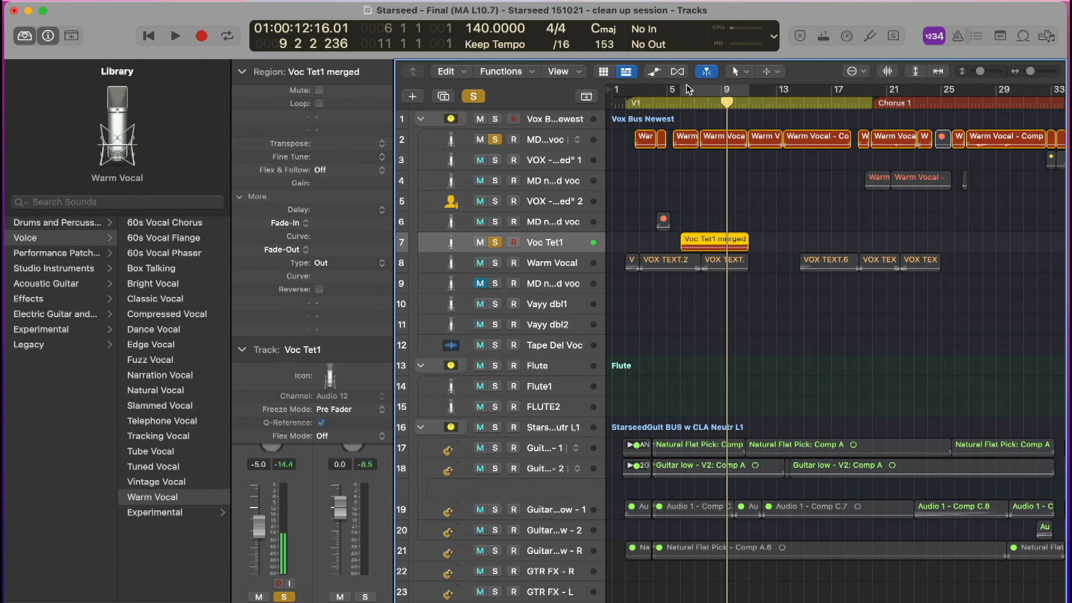
{"action": "left_click_drag", "start_coordinate": [682, 93], "coordinate": [742, 92]}
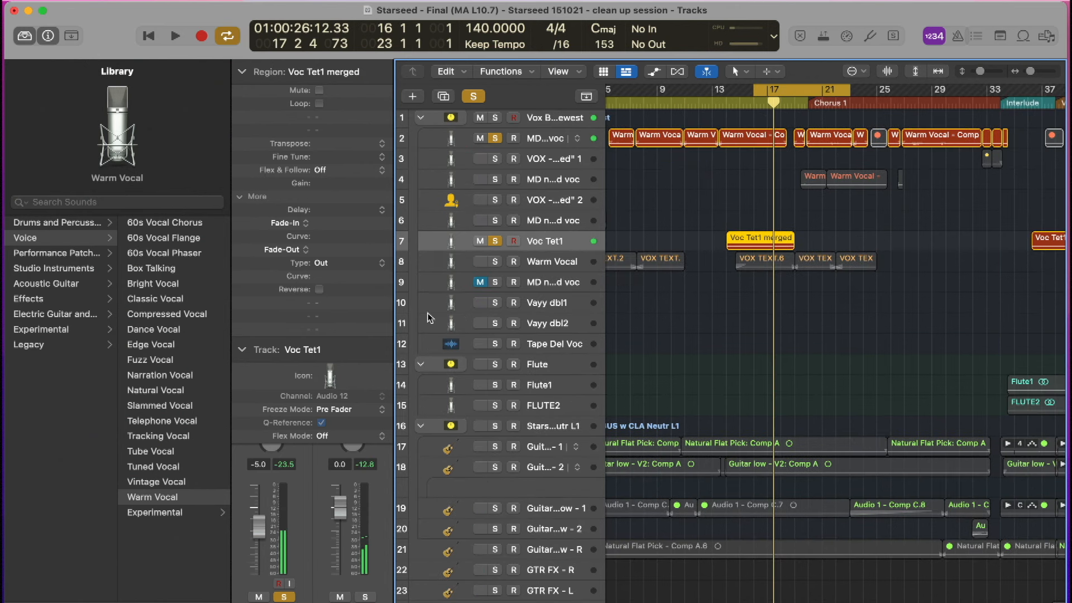
Collapse the Region and Track inspectors and add a Channel EQ to the Voc Tet1 channel strip.
{"action": "left_click", "coordinate": [243, 72]}
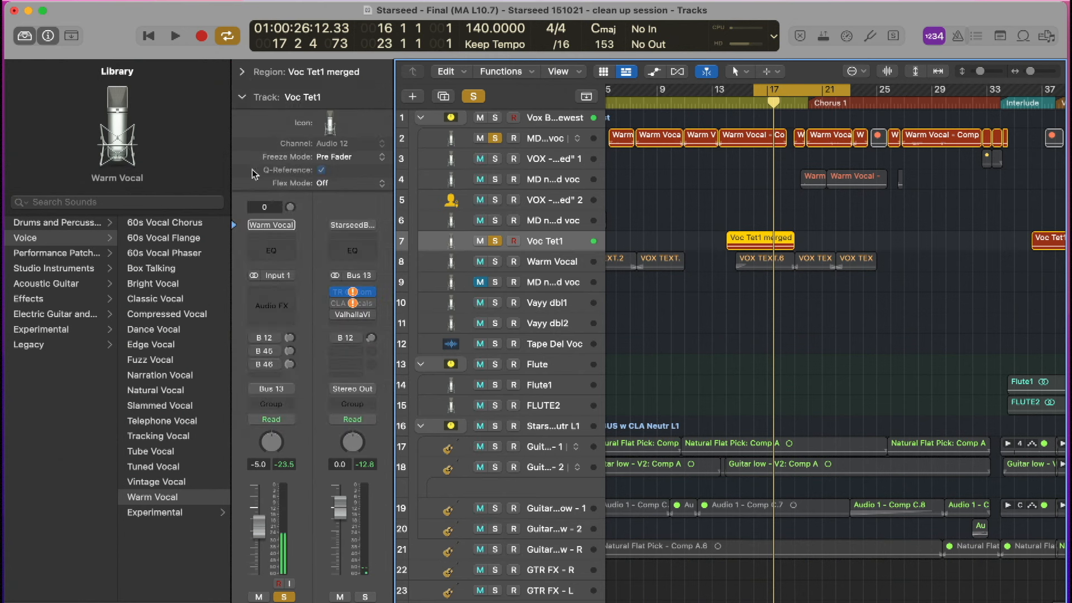
{"action": "left_click", "coordinate": [242, 98]}
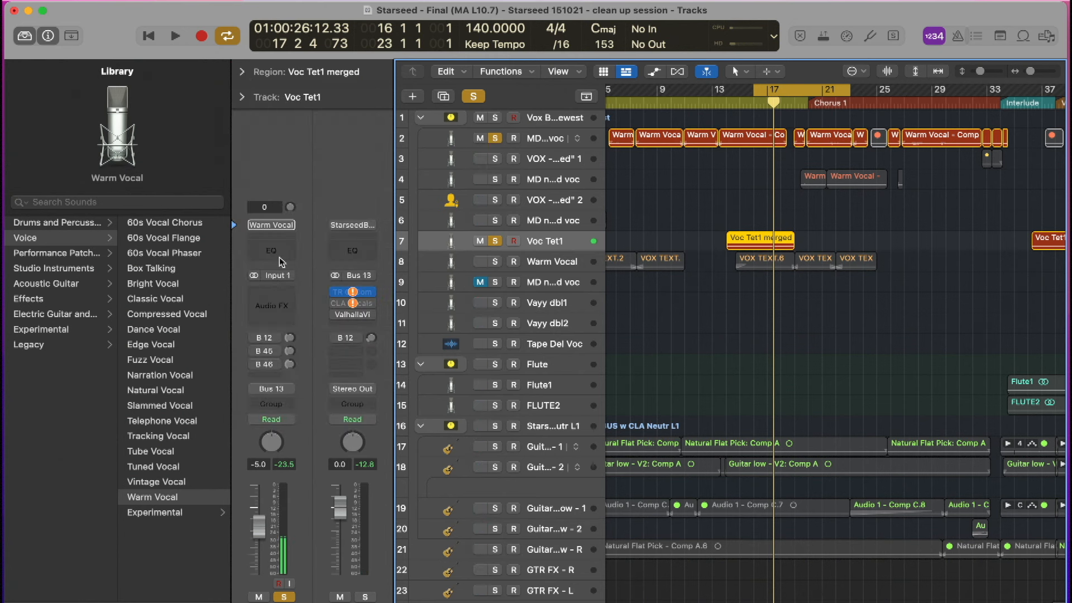
{"action": "left_click", "coordinate": [276, 254]}
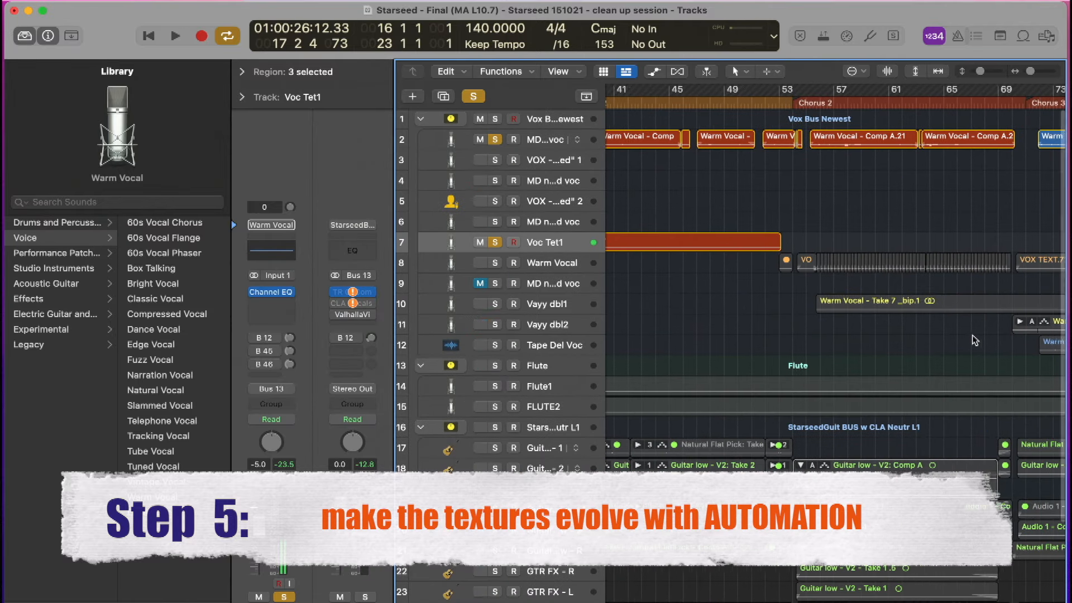
Play the VOX TEXT texture while sweeping its Channel EQ high cut down to about 292 Hz, and move the EQ window off the track.
{"action": "scroll", "coordinate": [974, 340], "scroll_direction": "right", "scroll_amount": 1}
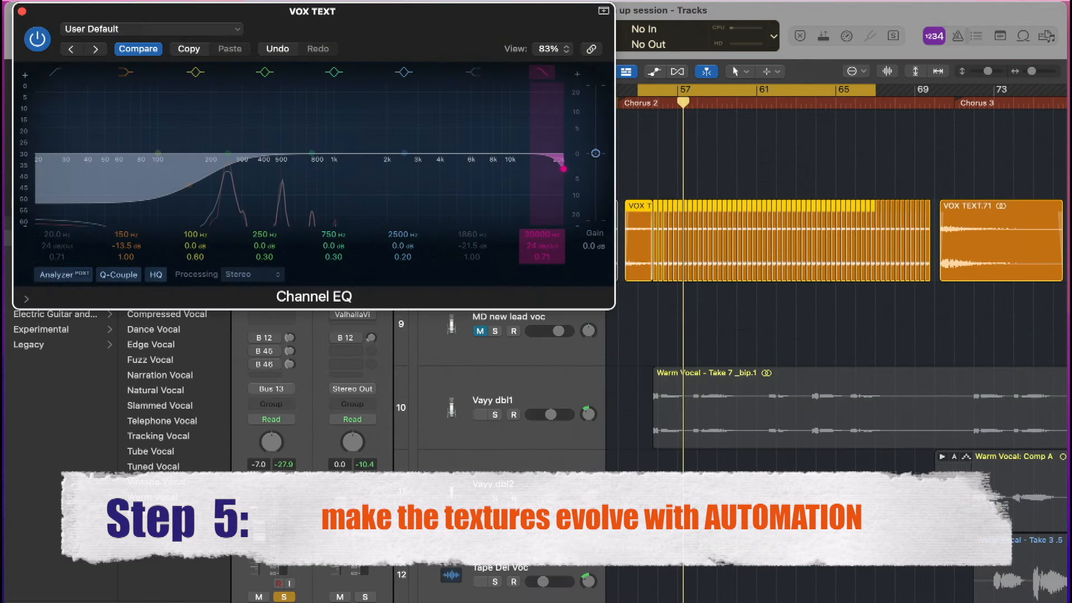
{"action": "left_click_drag", "start_coordinate": [539, 234], "coordinate": [539, 184]}
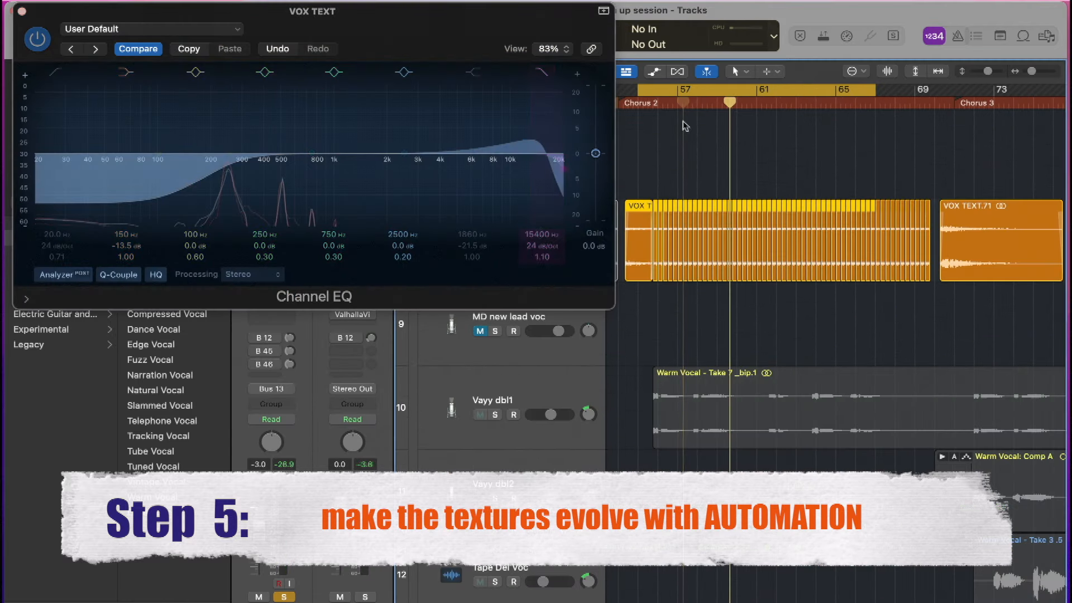
{"action": "key", "text": "space"}
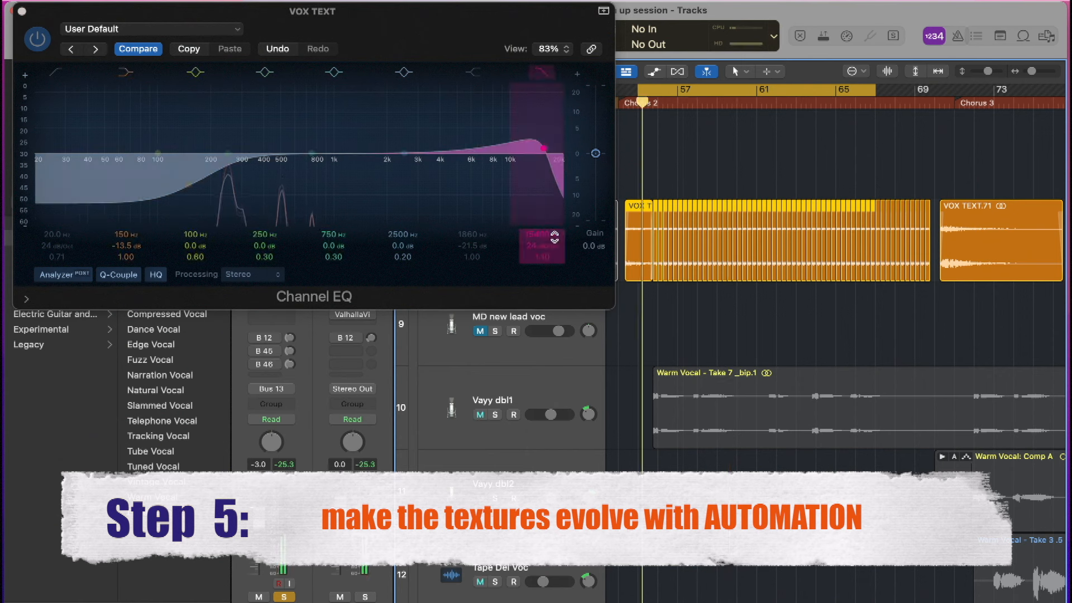
{"action": "left_click_drag", "start_coordinate": [537, 238], "coordinate": [538, 335]}
{"action": "left_click_drag", "start_coordinate": [499, 29], "coordinate": [583, 333]}
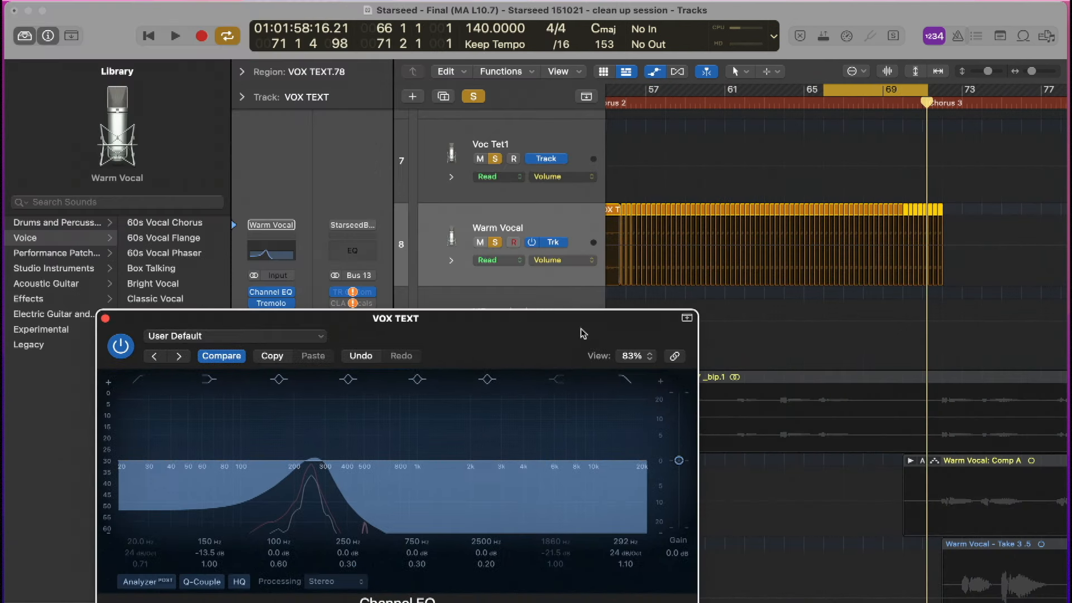
Switch the Warm Vocal track's automation mode to Latch and set the Channel EQ high cut frequency to 750 Hz.
{"action": "left_click", "coordinate": [500, 259]}
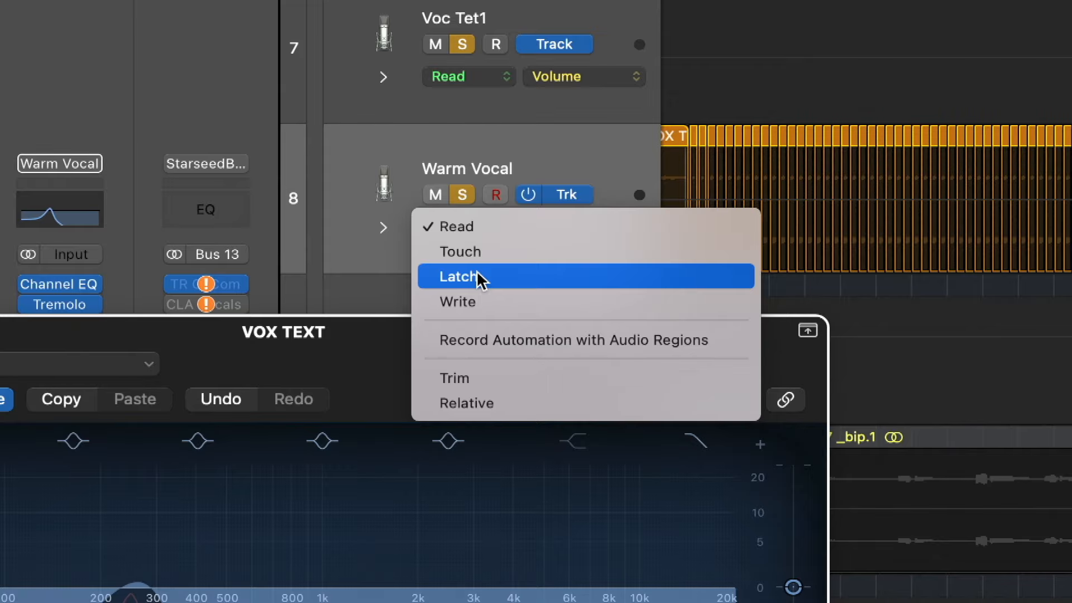
{"action": "left_click", "coordinate": [479, 277]}
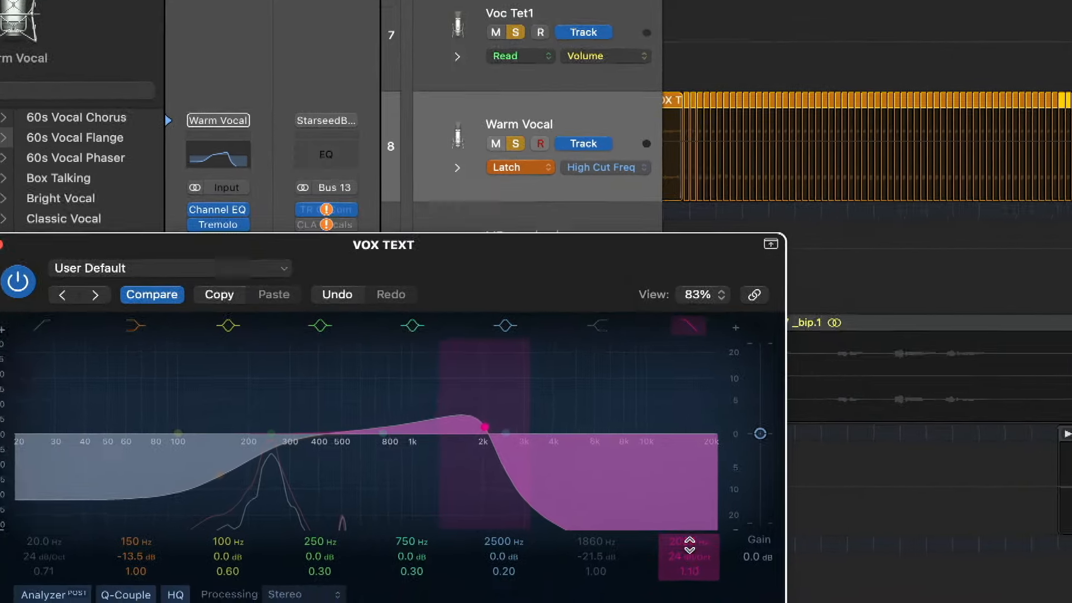
{"action": "left_click_drag", "start_coordinate": [690, 544], "coordinate": [689, 575]}
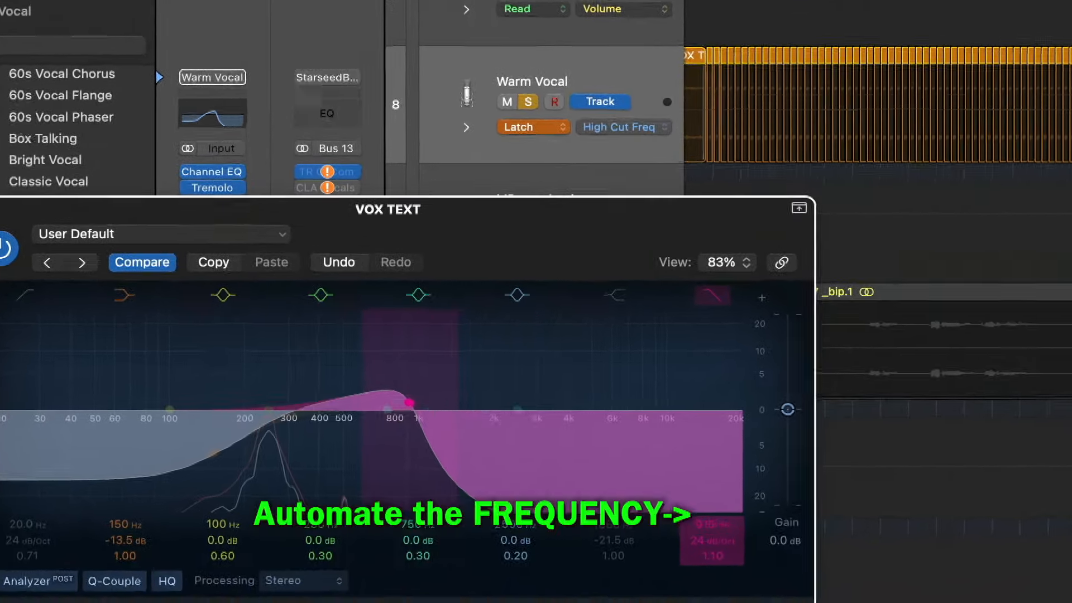
{"action": "mouse_move", "coordinate": [713, 527]}
{"action": "left_mouse_down"}
{"action": "mouse_move", "coordinate": [713, 491]}
{"action": "mouse_move", "coordinate": [714, 521]}
{"action": "left_mouse_up"}
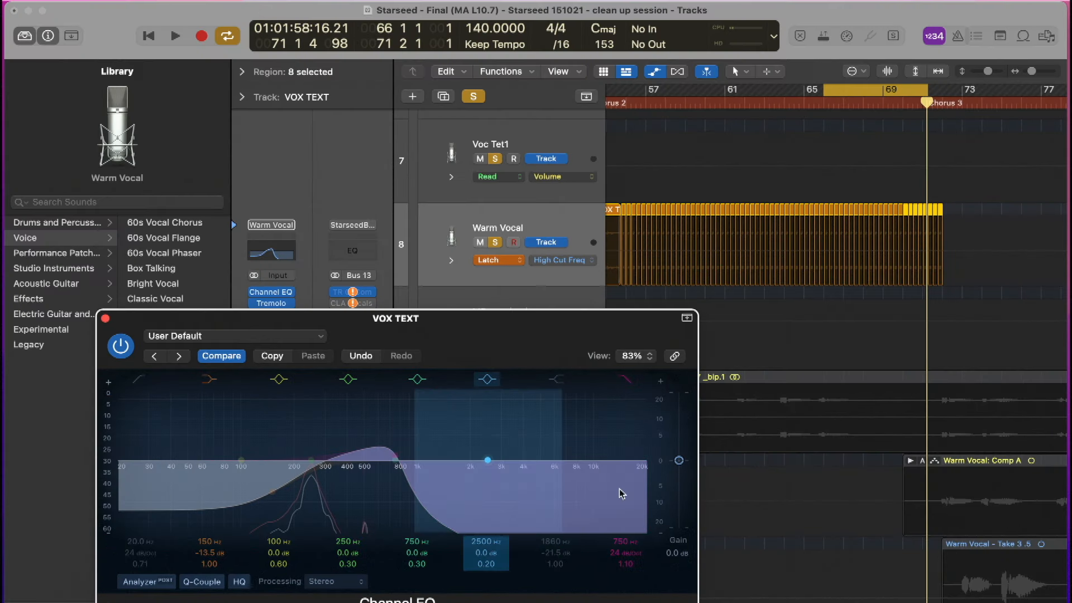
Record a high cut frequency sweep over bars 66 to 71, rising to about 4720 Hz and falling to about 165 Hz.
{"action": "key", "text": "space"}
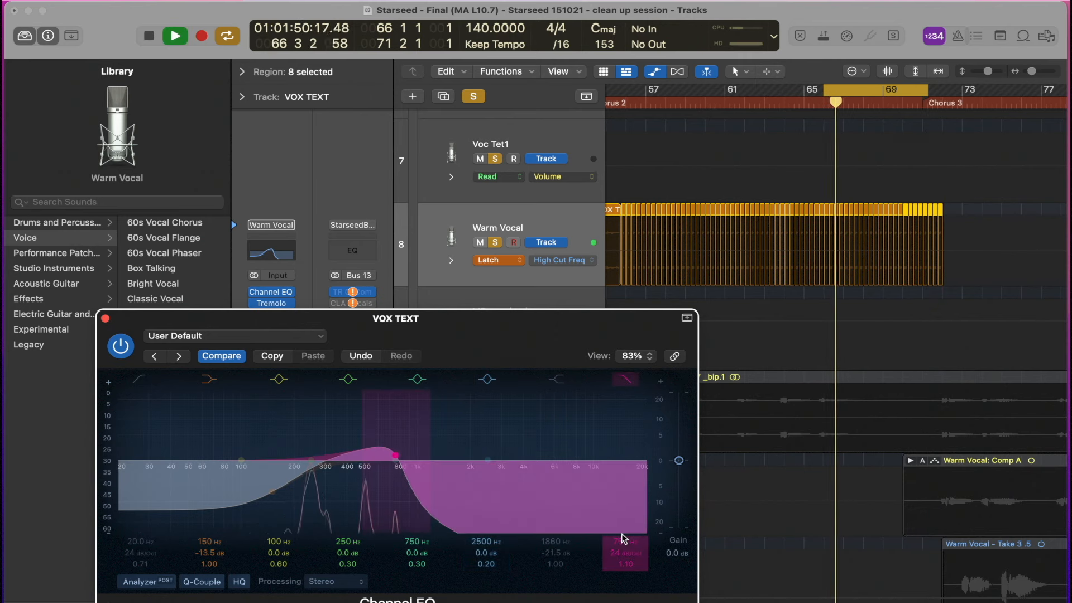
{"action": "mouse_move", "coordinate": [396, 455]}
{"action": "left_mouse_down"}
{"action": "mouse_move", "coordinate": [530, 455]}
{"action": "mouse_move", "coordinate": [282, 455]}
{"action": "left_mouse_up"}
{"action": "key", "text": "space"}
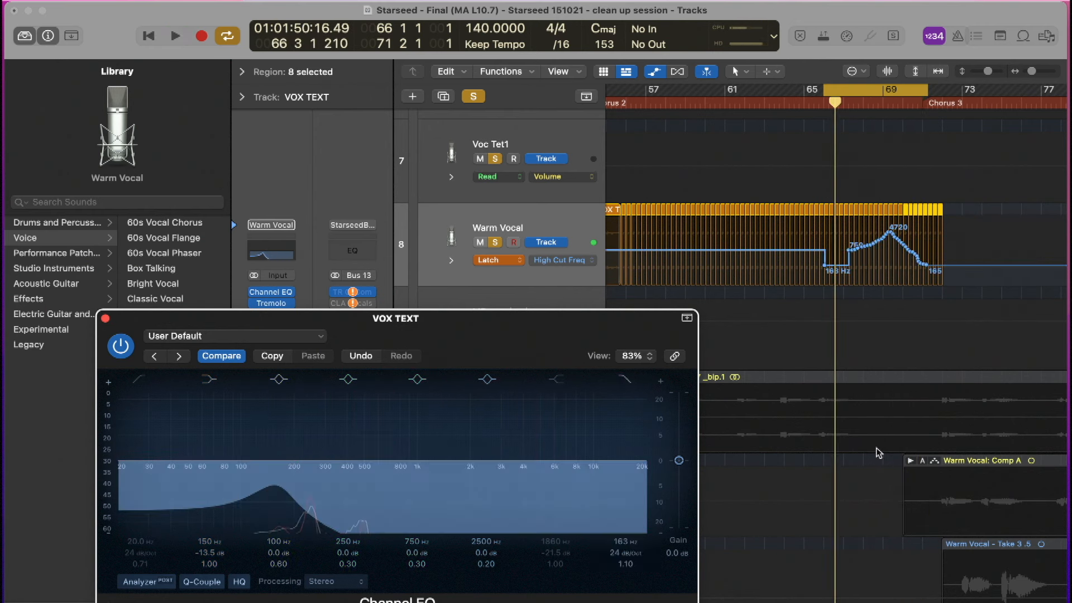
Simplify the recorded high cut automation to points at about 750, 875, 4460 and 98 Hz, with the plug-in window hidden.
{"action": "left_click_drag", "start_coordinate": [809, 186], "coordinate": [961, 355]}
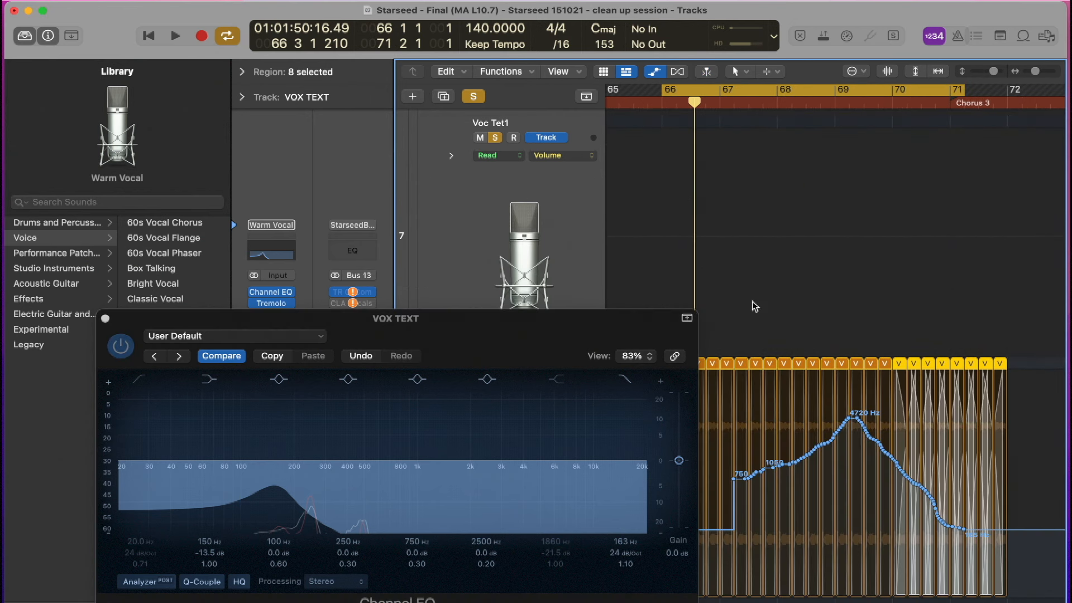
{"action": "key", "text": "v"}
{"action": "left_click_drag", "start_coordinate": [735, 483], "coordinate": [652, 484]}
{"action": "left_click_drag", "start_coordinate": [763, 480], "coordinate": [932, 500]}
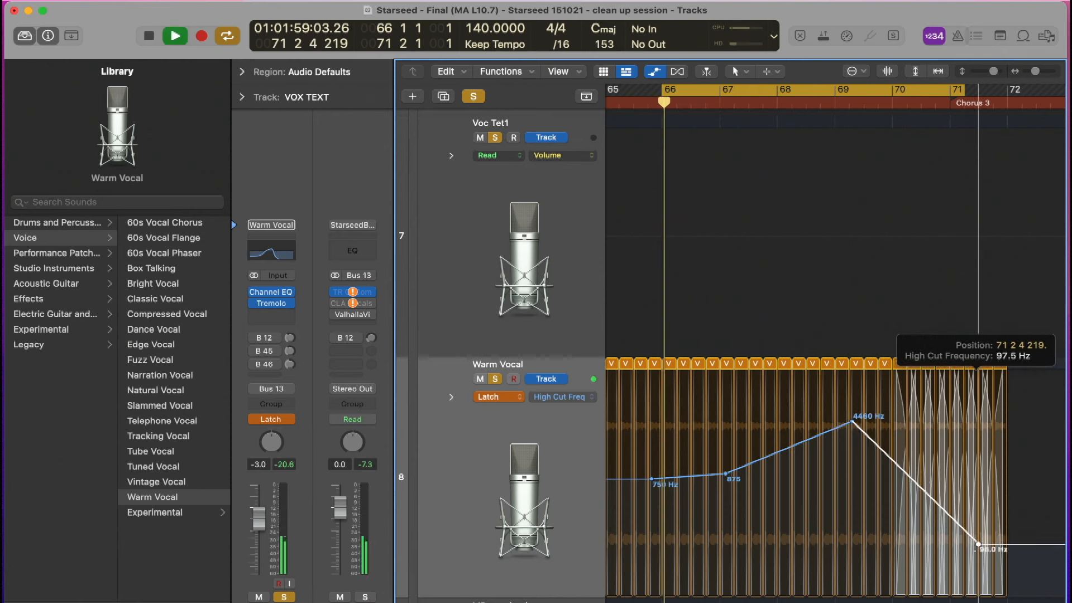
Bend the falling segment after the 4460 Hz peak into a curve and set its end point to about 272 Hz.
{"action": "left_click_drag", "start_coordinate": [978, 544], "coordinate": [978, 555]}
{"action": "left_click_drag", "start_coordinate": [903, 479], "coordinate": [893, 508]}
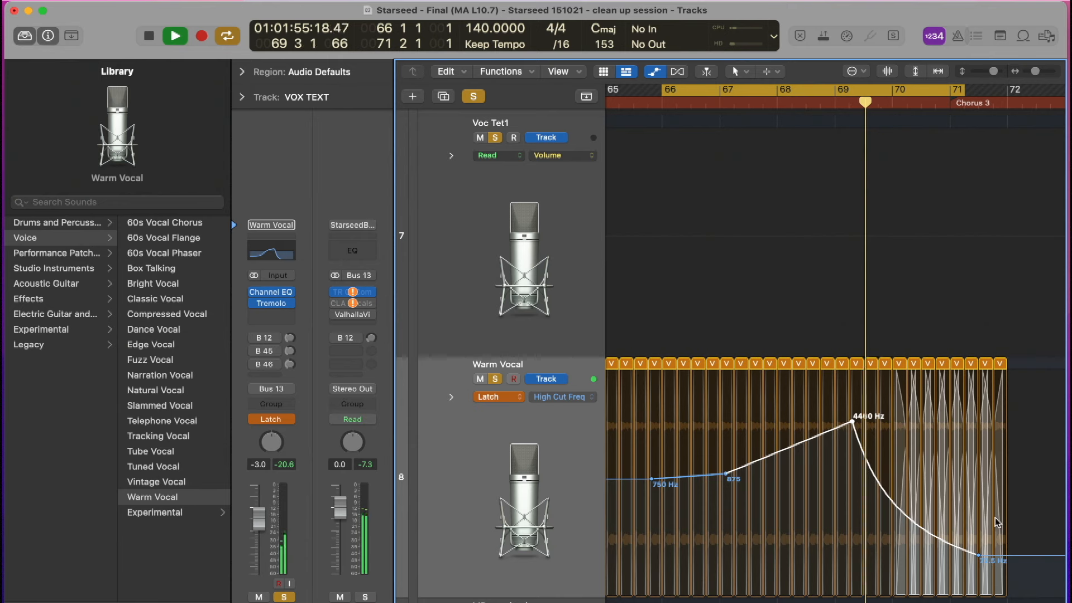
{"action": "key", "text": "space"}
{"action": "left_click_drag", "start_coordinate": [978, 554], "coordinate": [967, 514]}
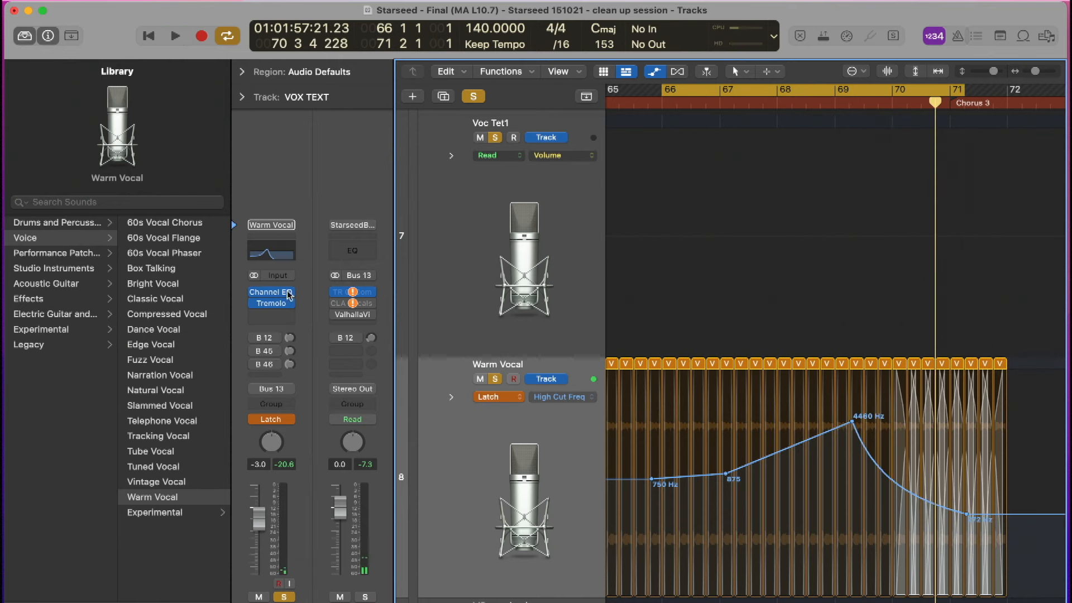
Switch the Warm Vocal track's automation mode back to Read.
{"action": "left_click", "coordinate": [504, 401]}
{"action": "key", "text": "Escape"}
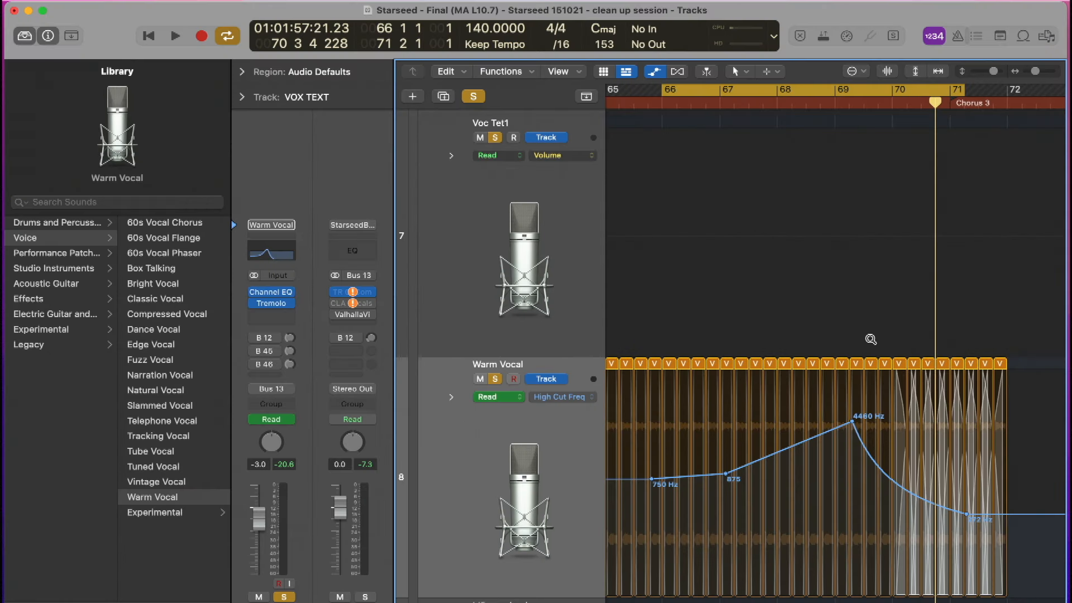
{"action": "left_click", "coordinate": [870, 339], "text": "ctrl+alt"}
{"action": "scroll", "coordinate": [872, 314], "scroll_direction": "down", "scroll_amount": 1}
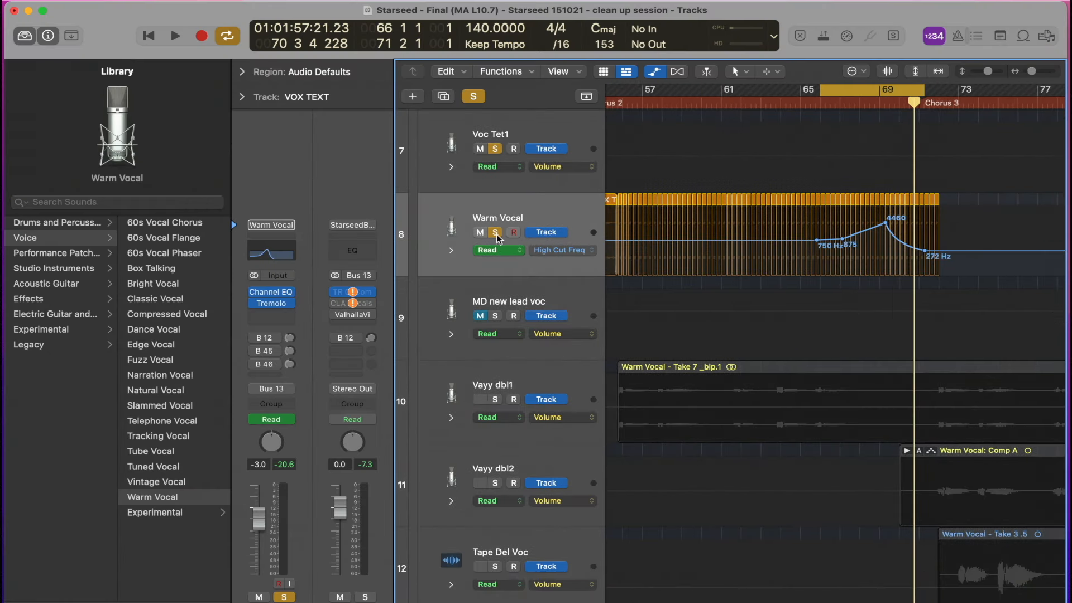
Unsolo the Warm Vocal and Voc Tet1 tracks and play the cycle in the full mix.
{"action": "scroll", "coordinate": [498, 239], "scroll_direction": "down", "scroll_amount": 2}
{"action": "left_click", "coordinate": [500, 217]}
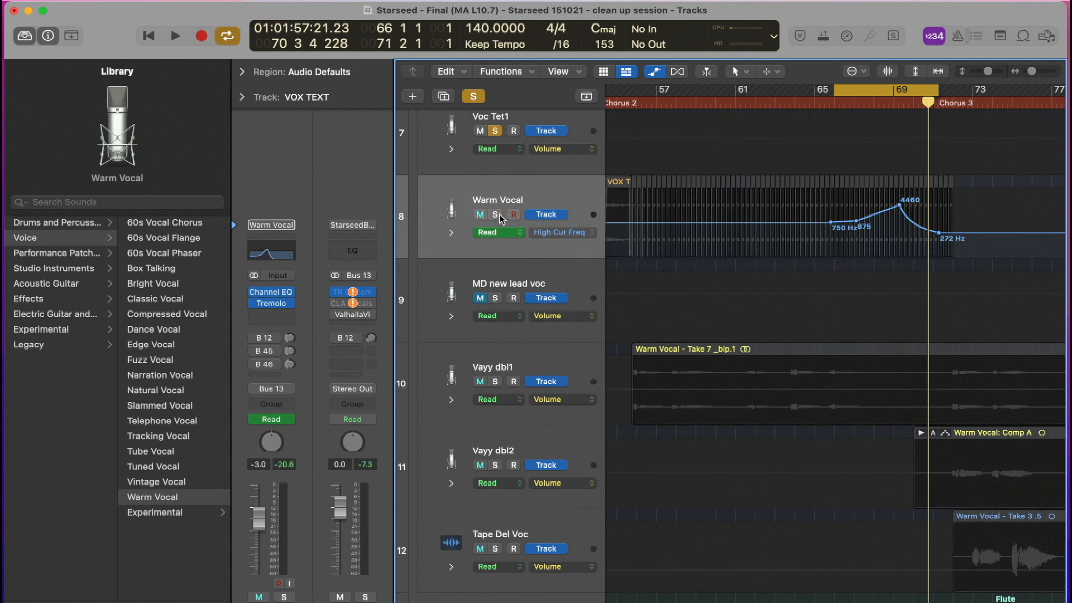
{"action": "left_click", "coordinate": [496, 131]}
{"action": "key", "text": "space"}
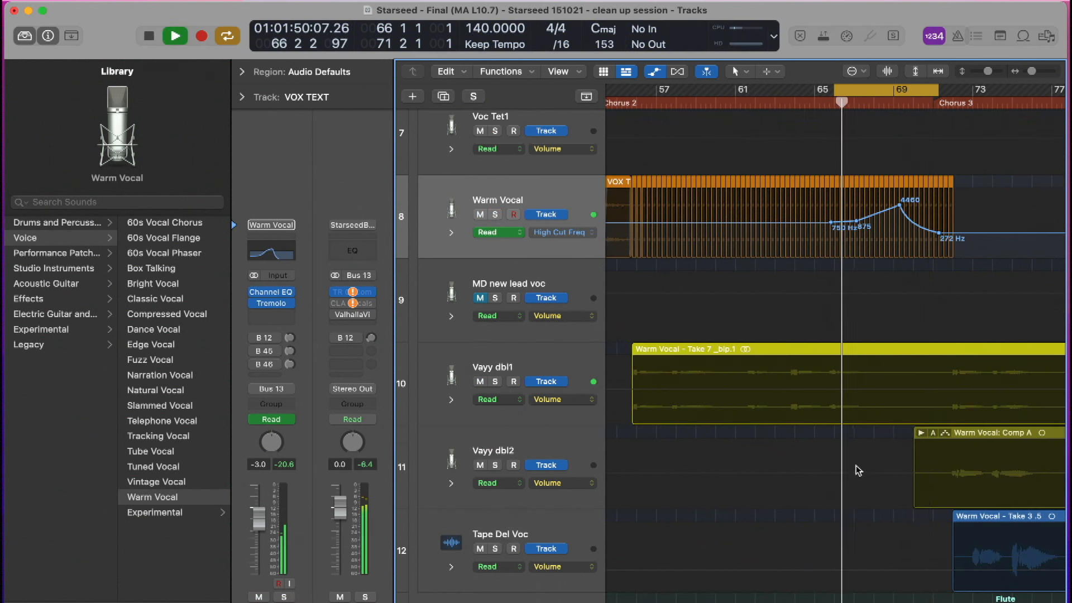
Reshape the high cut automation with an earlier rise to 3220 Hz, a 7550 Hz peak and an earlier 148 Hz end point.
{"action": "left_click_drag", "start_coordinate": [899, 205], "coordinate": [898, 203]}
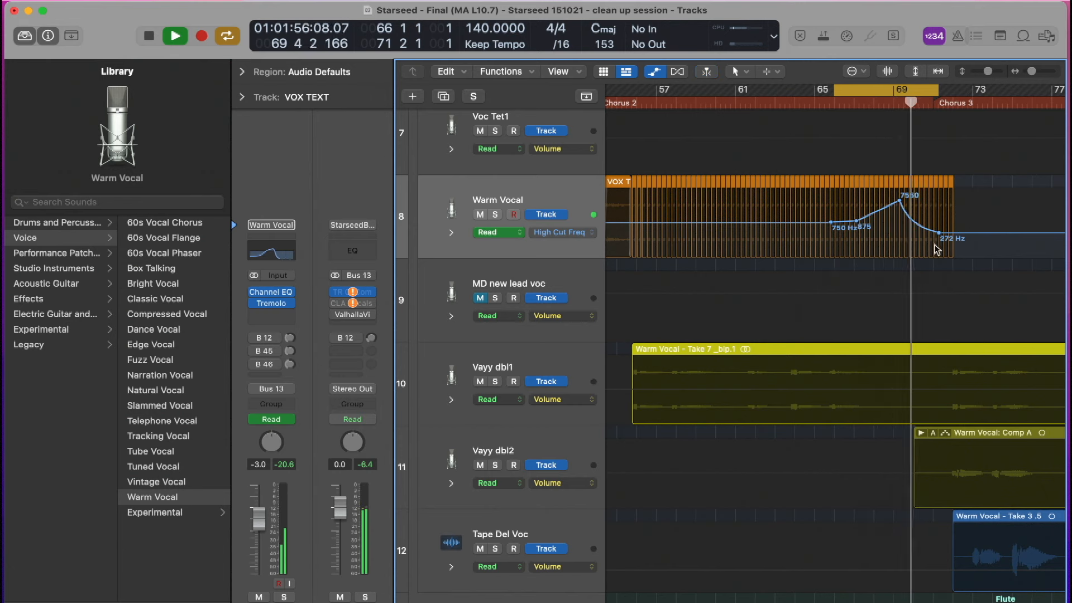
{"action": "left_click_drag", "start_coordinate": [939, 232], "coordinate": [939, 238]}
{"action": "left_click_drag", "start_coordinate": [899, 200], "coordinate": [840, 208]}
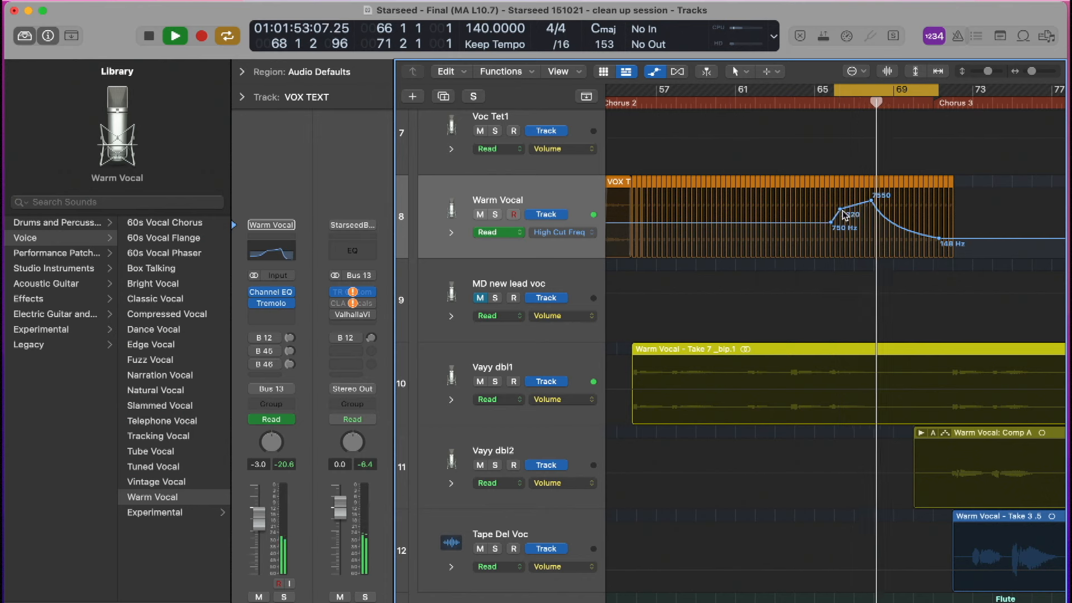
{"action": "left_click_drag", "start_coordinate": [938, 241], "coordinate": [924, 244]}
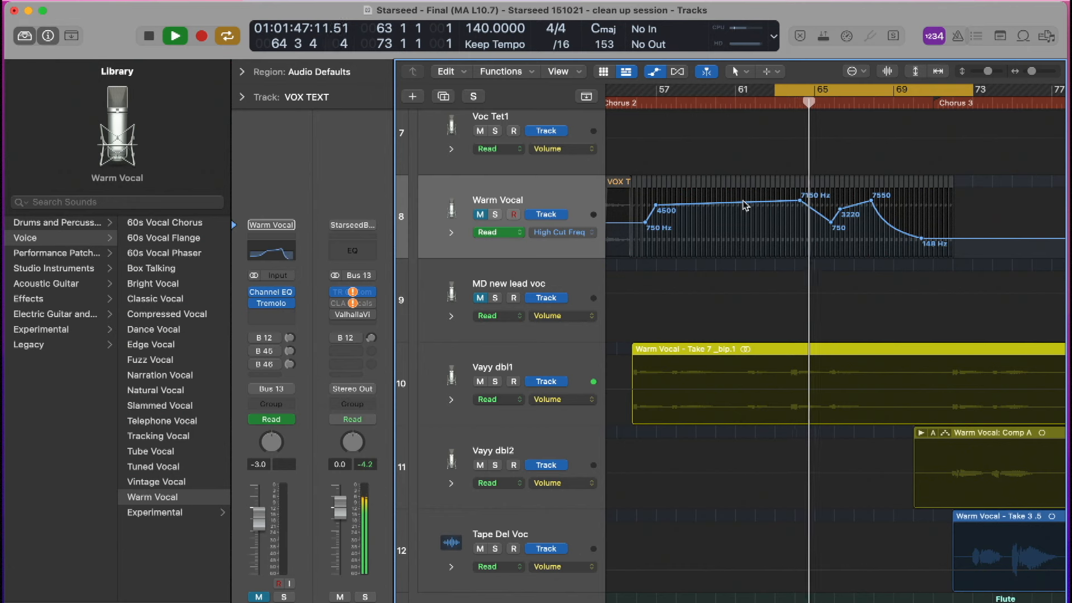
Unmute the Warm Vocal texture track and play it in the mix for comparison.
{"action": "key", "text": "space"}
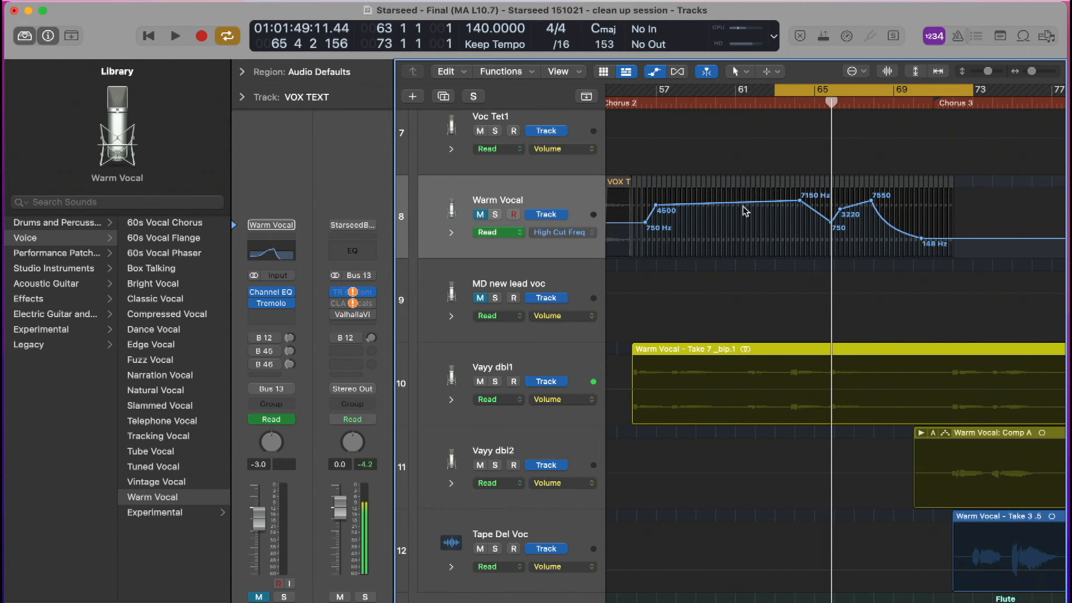
{"action": "left_click", "coordinate": [481, 216]}
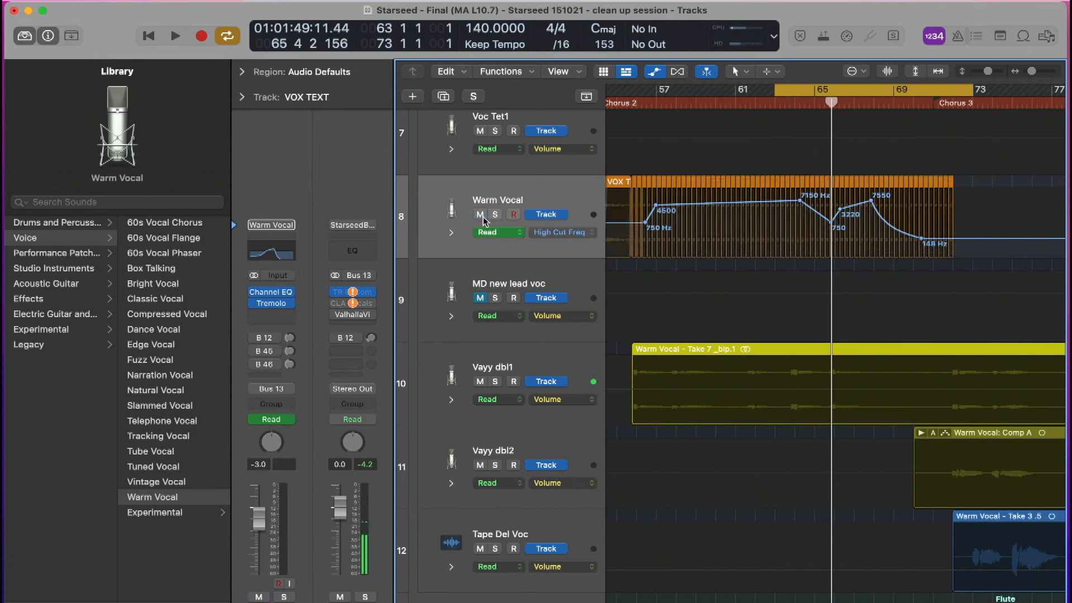
{"action": "key", "text": "space"}
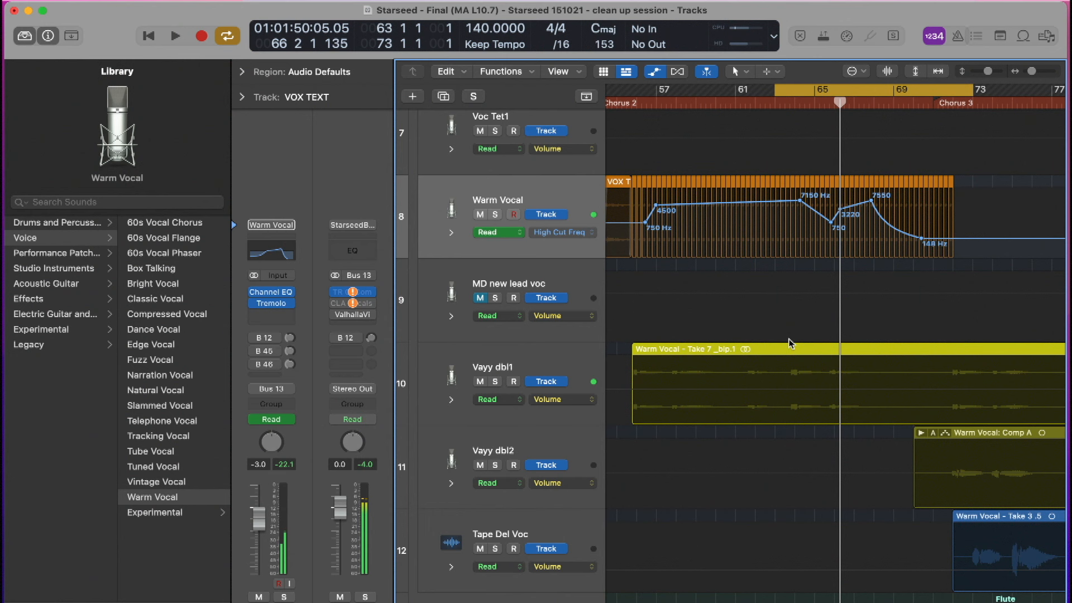
Set the cycle range to bars 1 to 7, around the start of V1.
{"action": "left_click", "coordinate": [788, 313], "text": "ctrl+alt"}
{"action": "scroll", "coordinate": [791, 307], "scroll_direction": "left", "scroll_amount": 15}
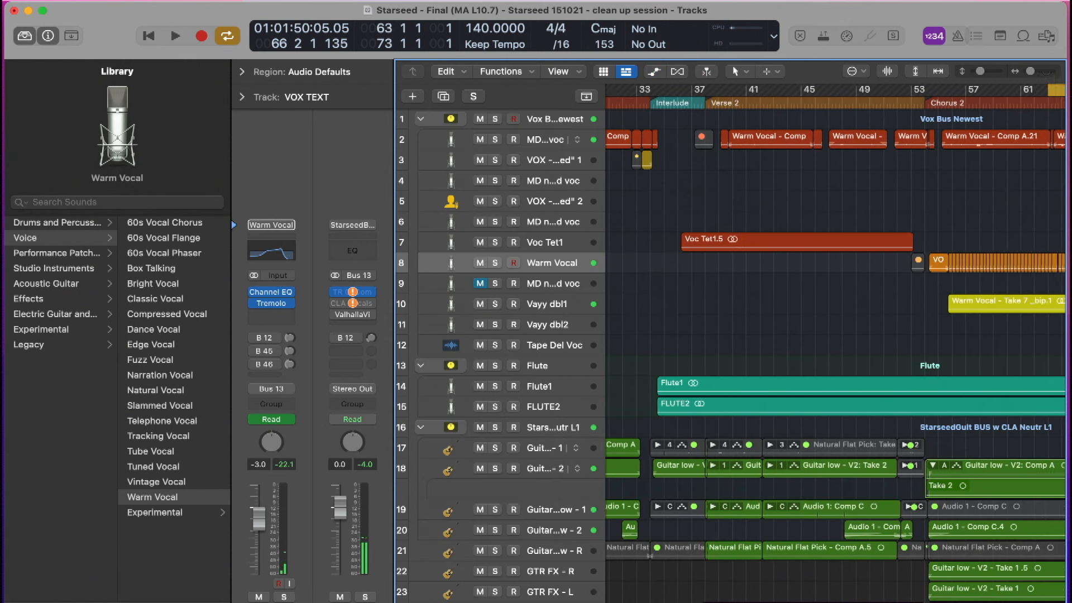
{"action": "scroll", "coordinate": [645, 275], "scroll_direction": "left", "scroll_amount": 2}
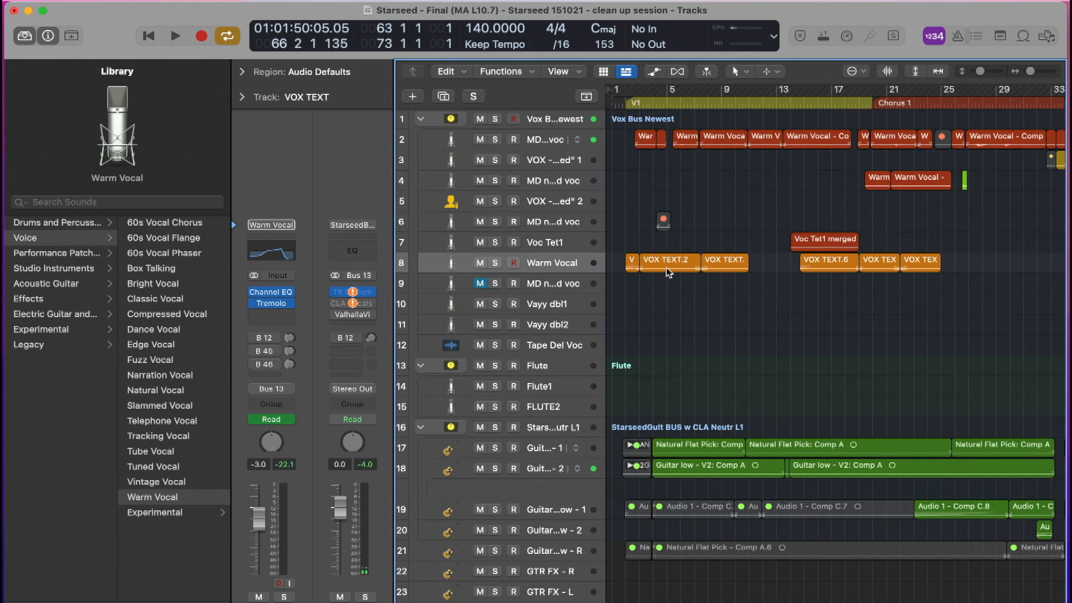
{"action": "left_click_drag", "start_coordinate": [618, 98], "coordinate": [696, 93]}
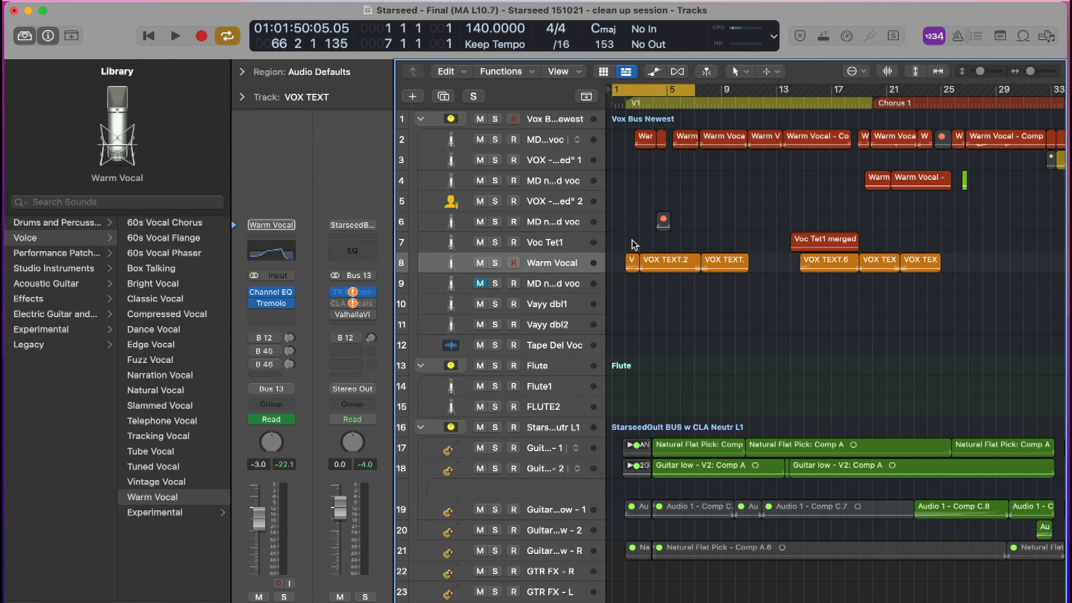
Play the crossfaded VOX TEXT regions at the start of V1 and view them alongside the regions near Chorus 1.
{"action": "left_click_drag", "start_coordinate": [627, 204], "coordinate": [764, 348]}
{"action": "key", "text": "space"}
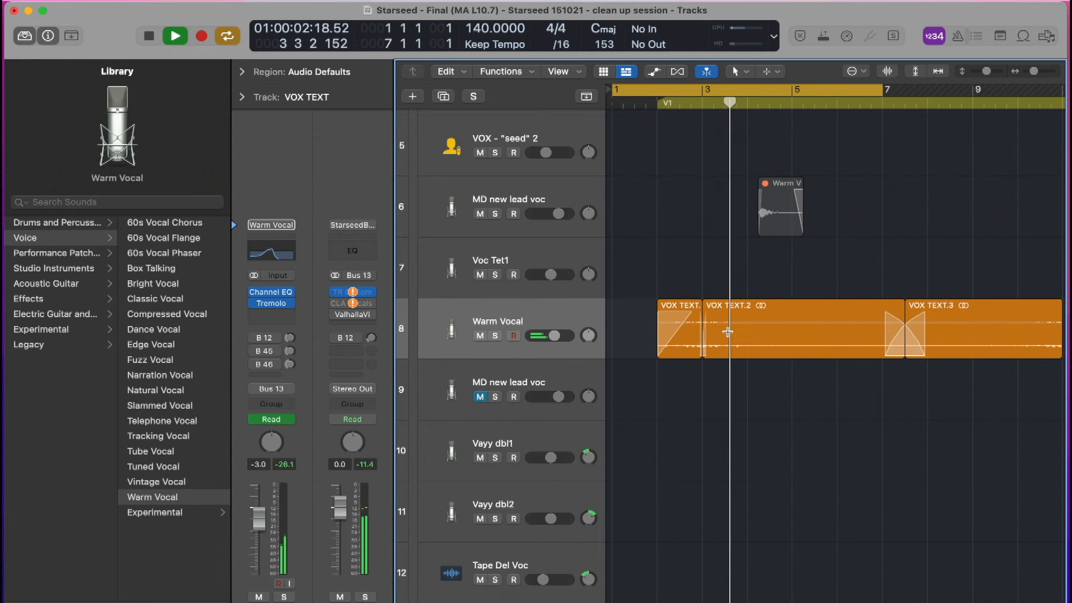
{"action": "key", "text": "super+Left"}
{"action": "key", "text": "super+Left"}
{"action": "key", "text": "super+Left"}
{"action": "key", "text": "space"}
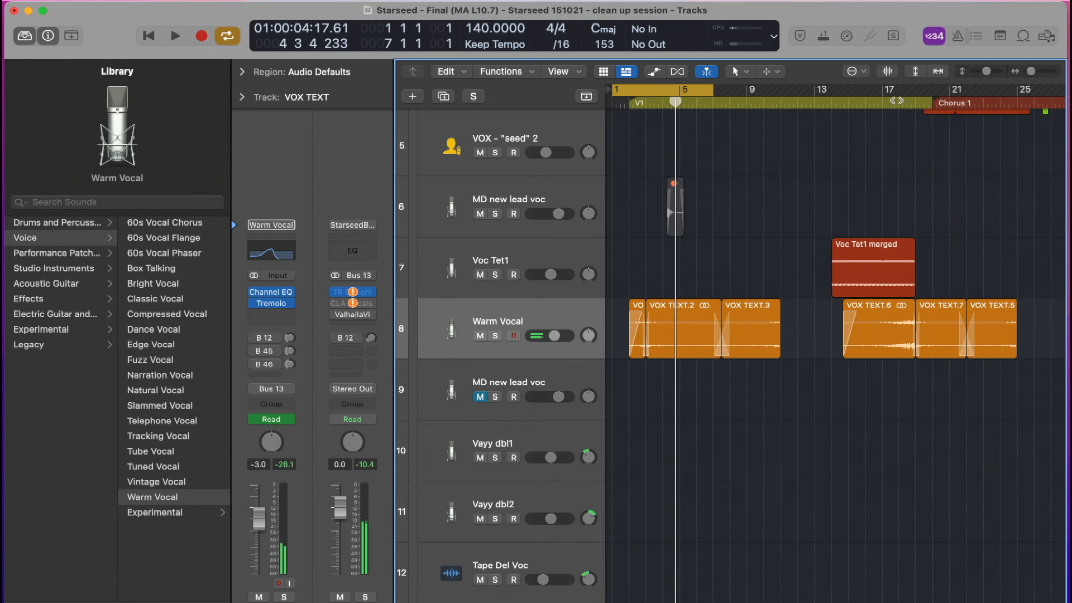